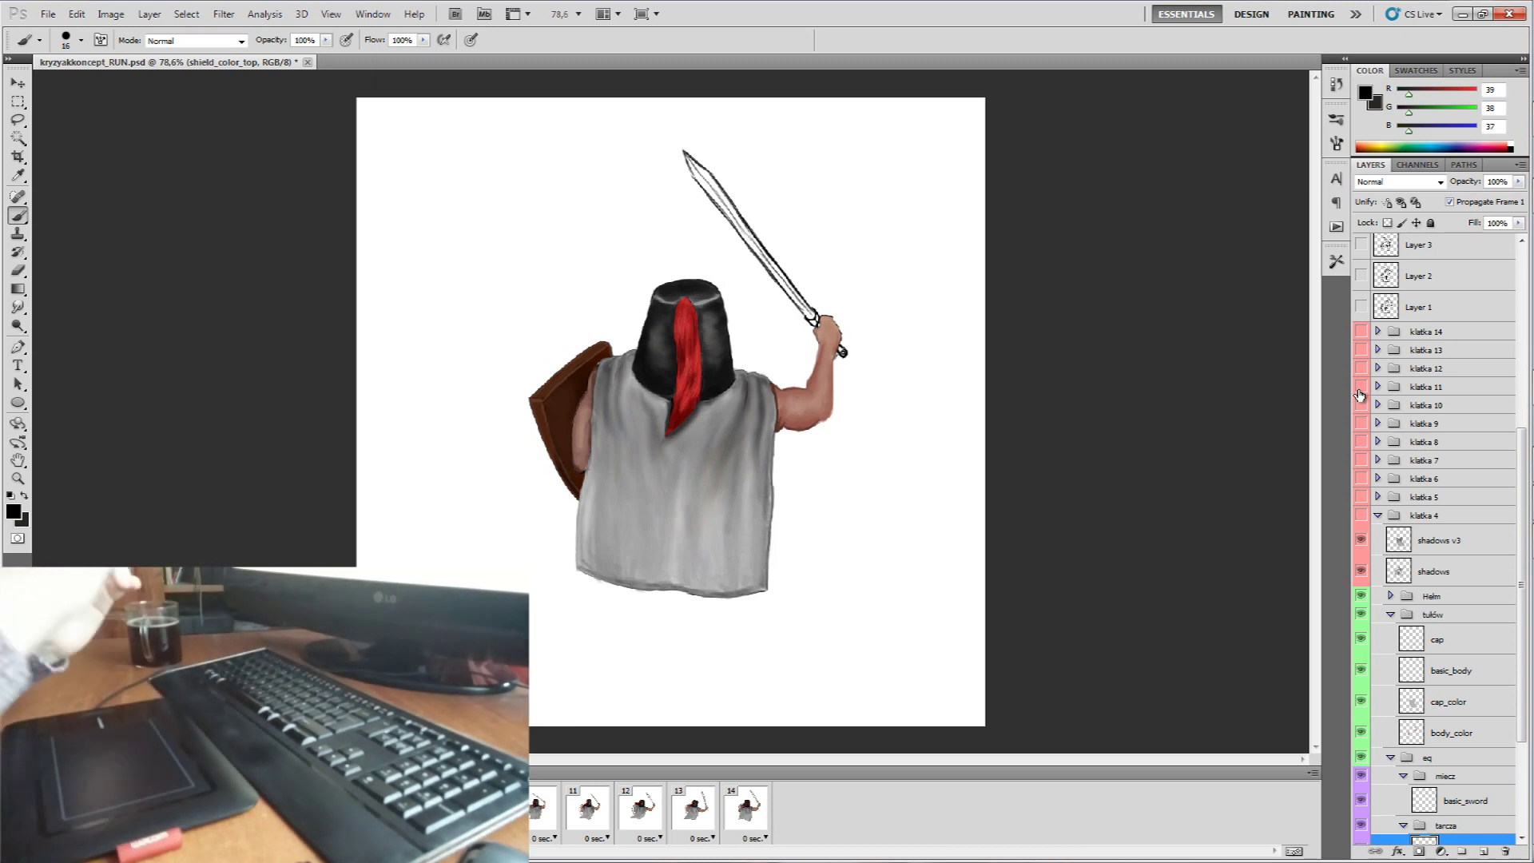
- Zoom and pan around the warrior figure to inspect it
scroll(734, 405, up, 2)
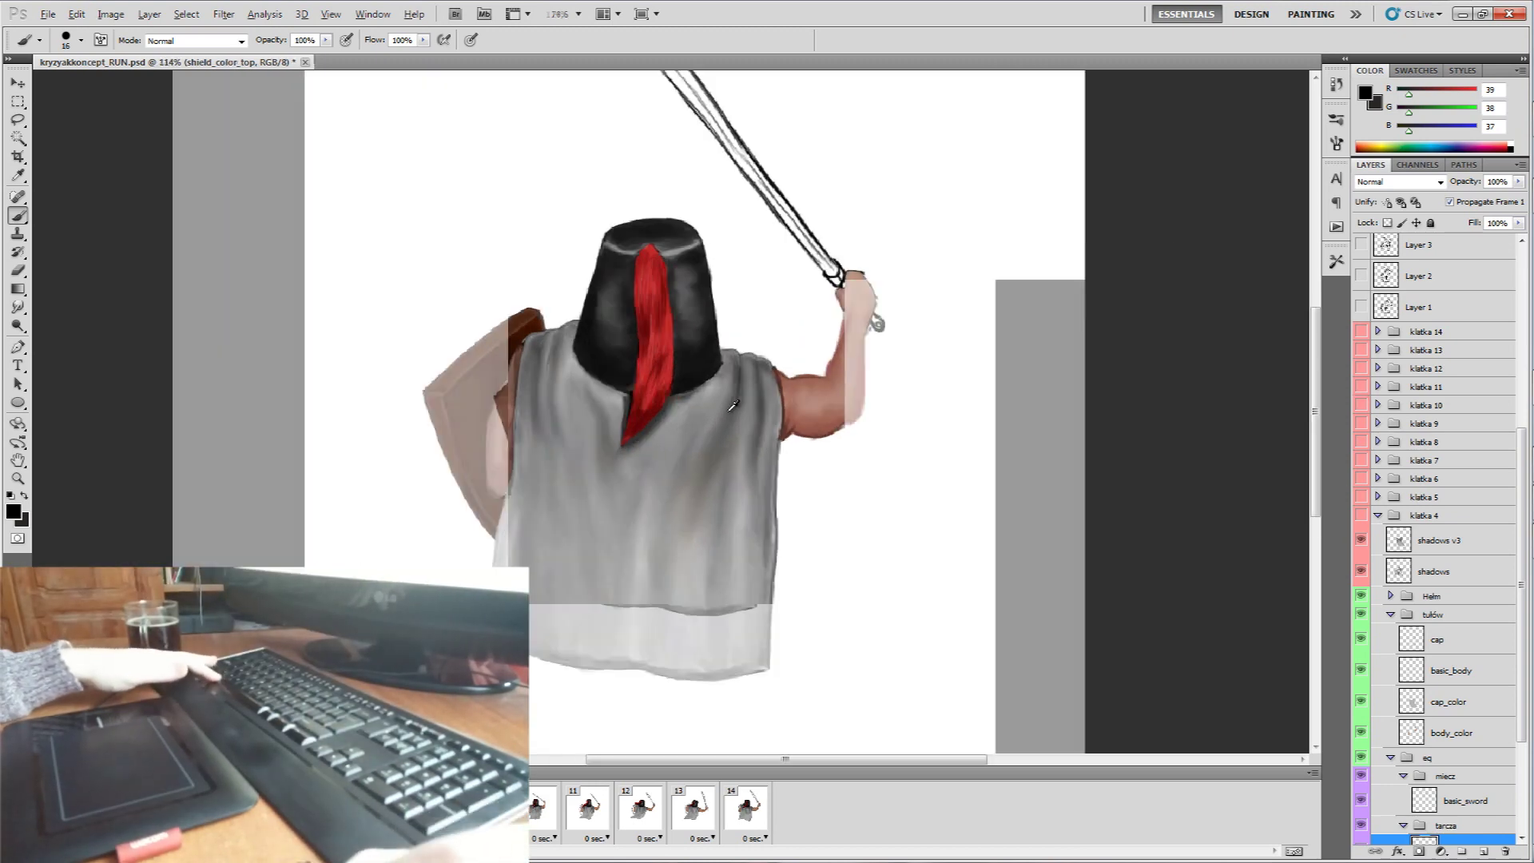
scroll(733, 405, up, 1)
scroll(733, 405, up, 2)
scroll(733, 405, up, 2)
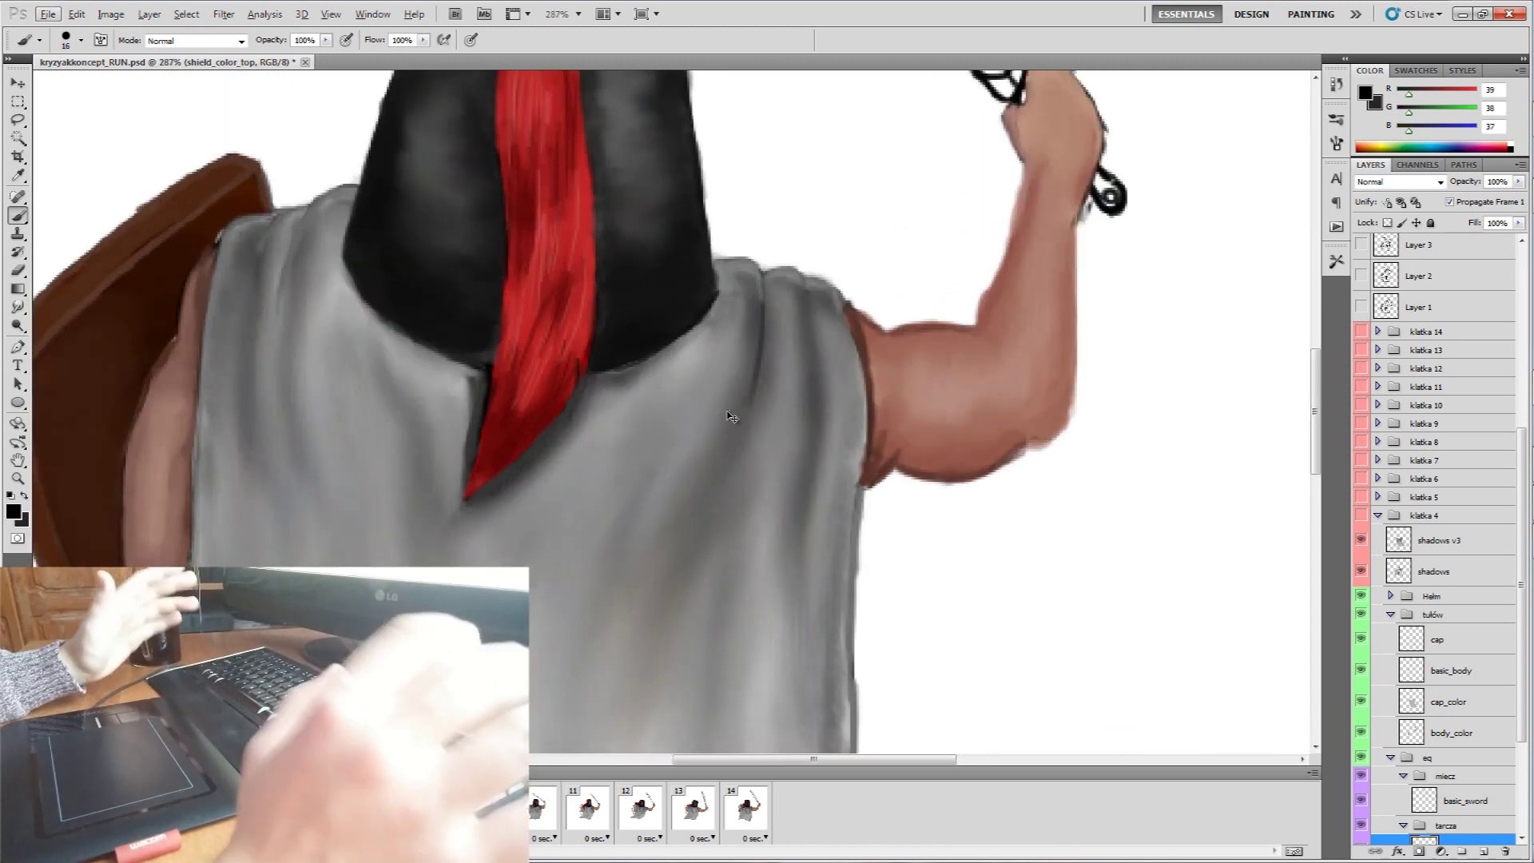
scroll(728, 417, right, 2)
scroll(727, 416, down, 1)
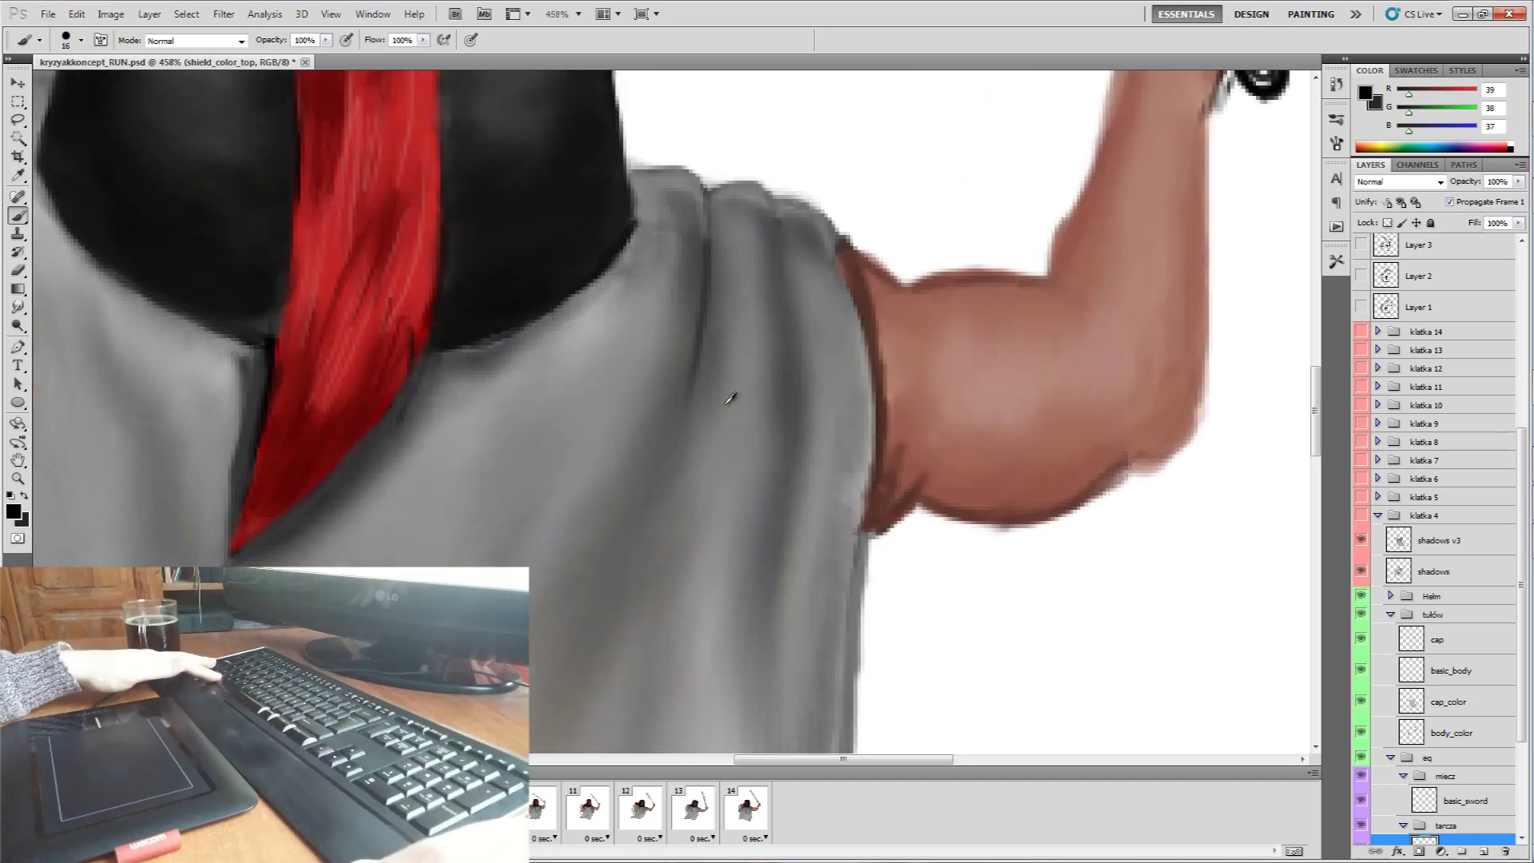
scroll(728, 412, up, 2)
scroll(727, 404, down, 2)
scroll(729, 393, down, 1)
scroll(729, 393, down, 1)
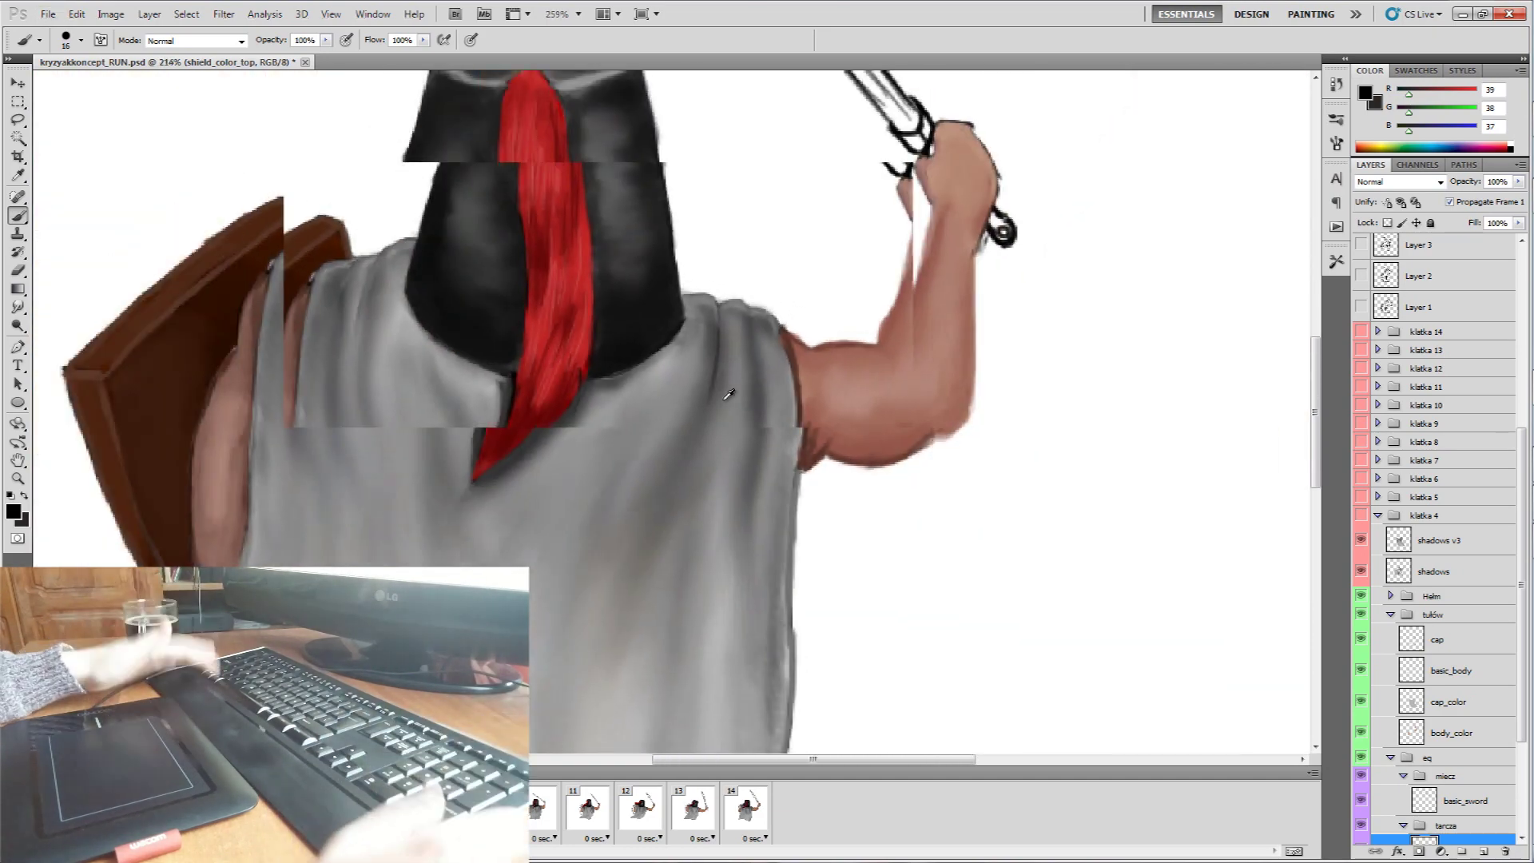
scroll(727, 397, down, 1)
scroll(723, 402, down, 1)
scroll(722, 405, down, 1)
- Pan back to the area right of the warrior and undo the black curved stroke
scroll(722, 405, left, 1)
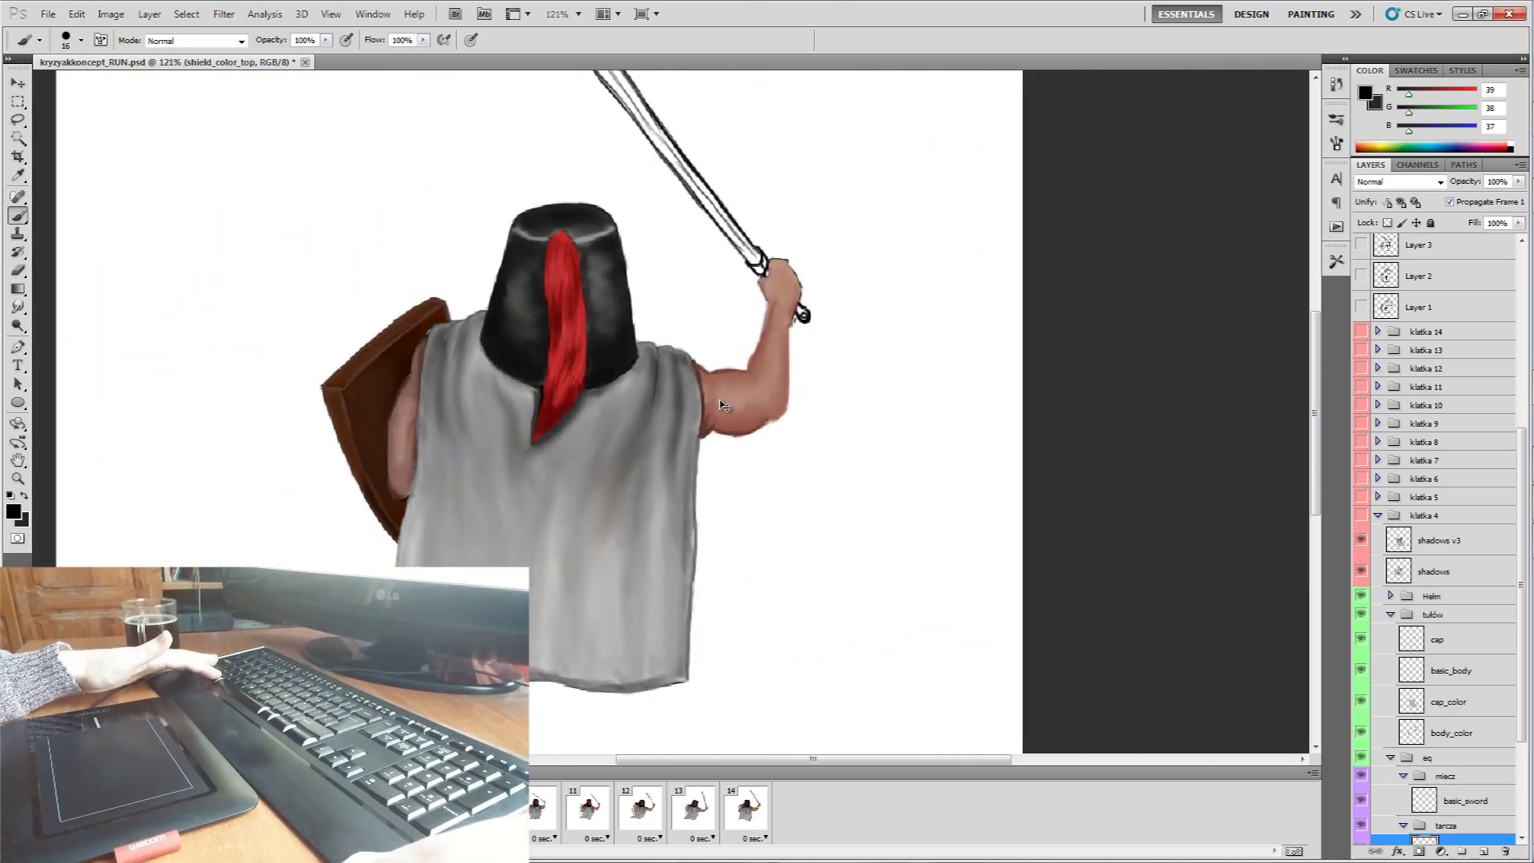
scroll(723, 403, left, 3)
scroll(725, 402, left, 1)
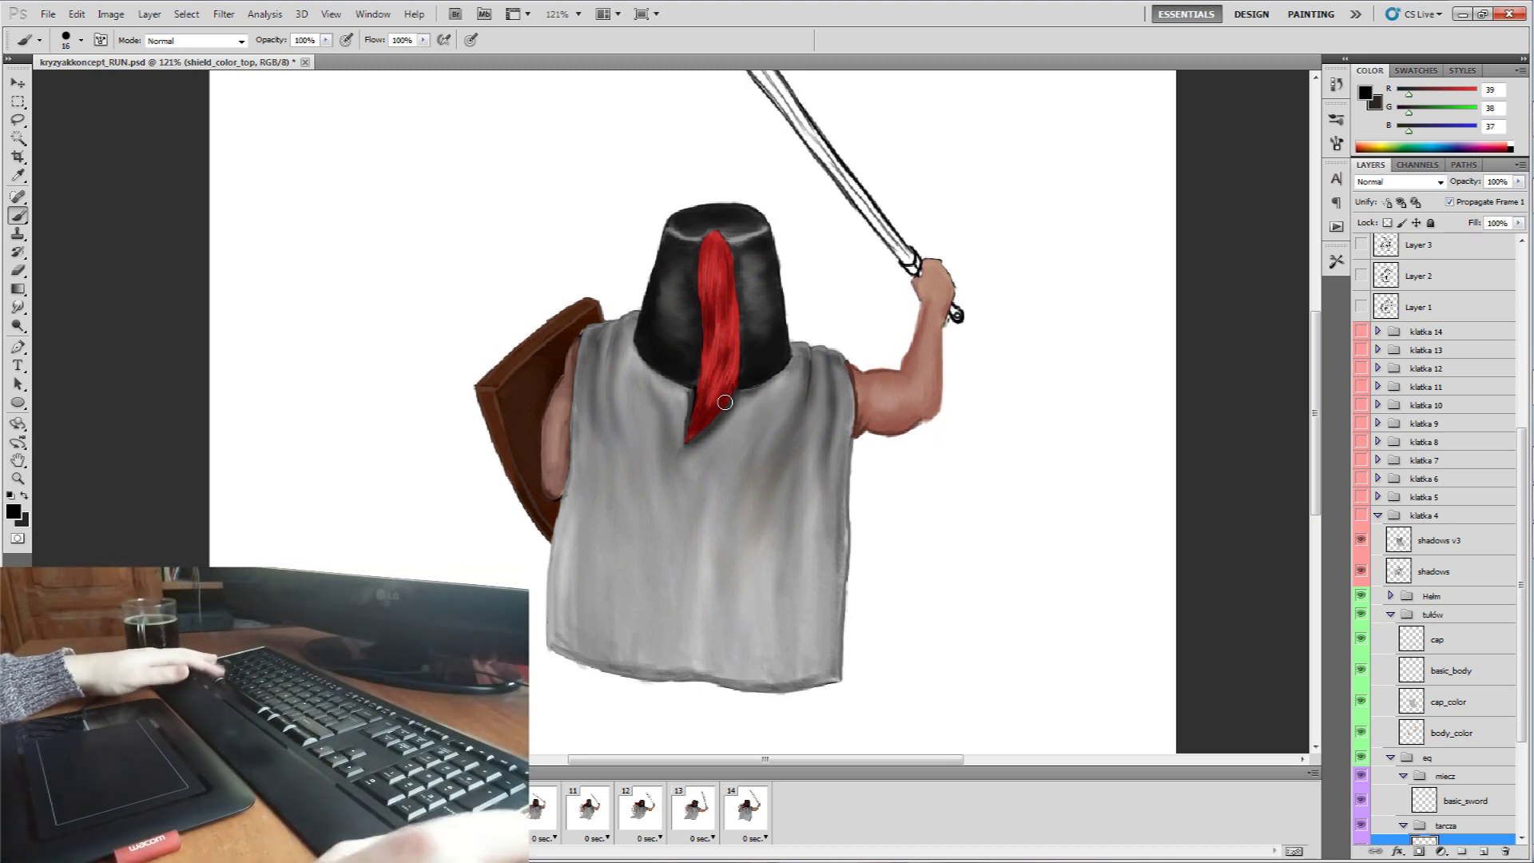
key(alt)
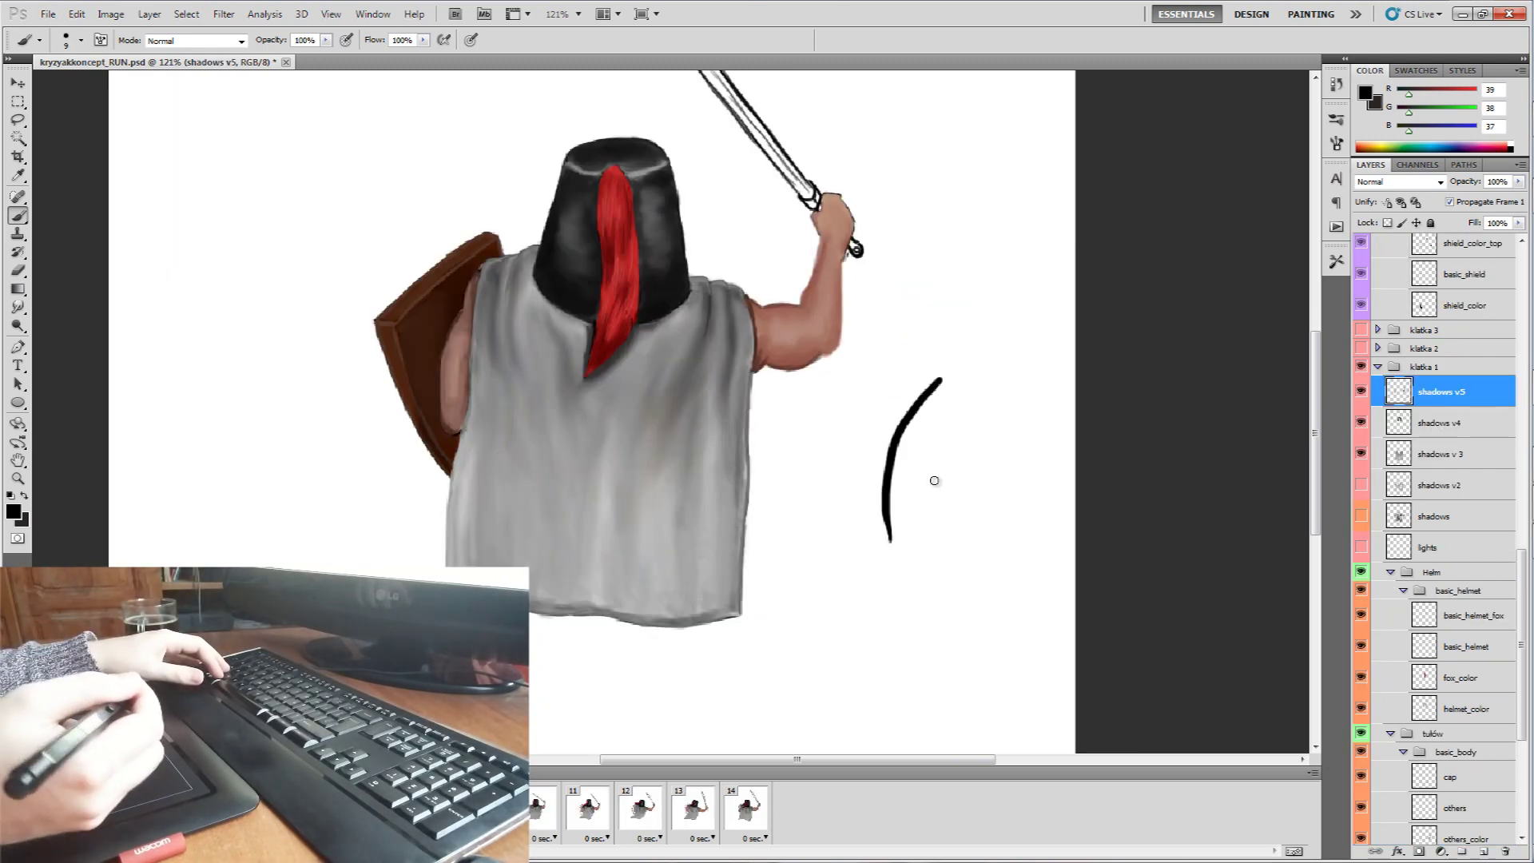
key(ctrl+alt+z)
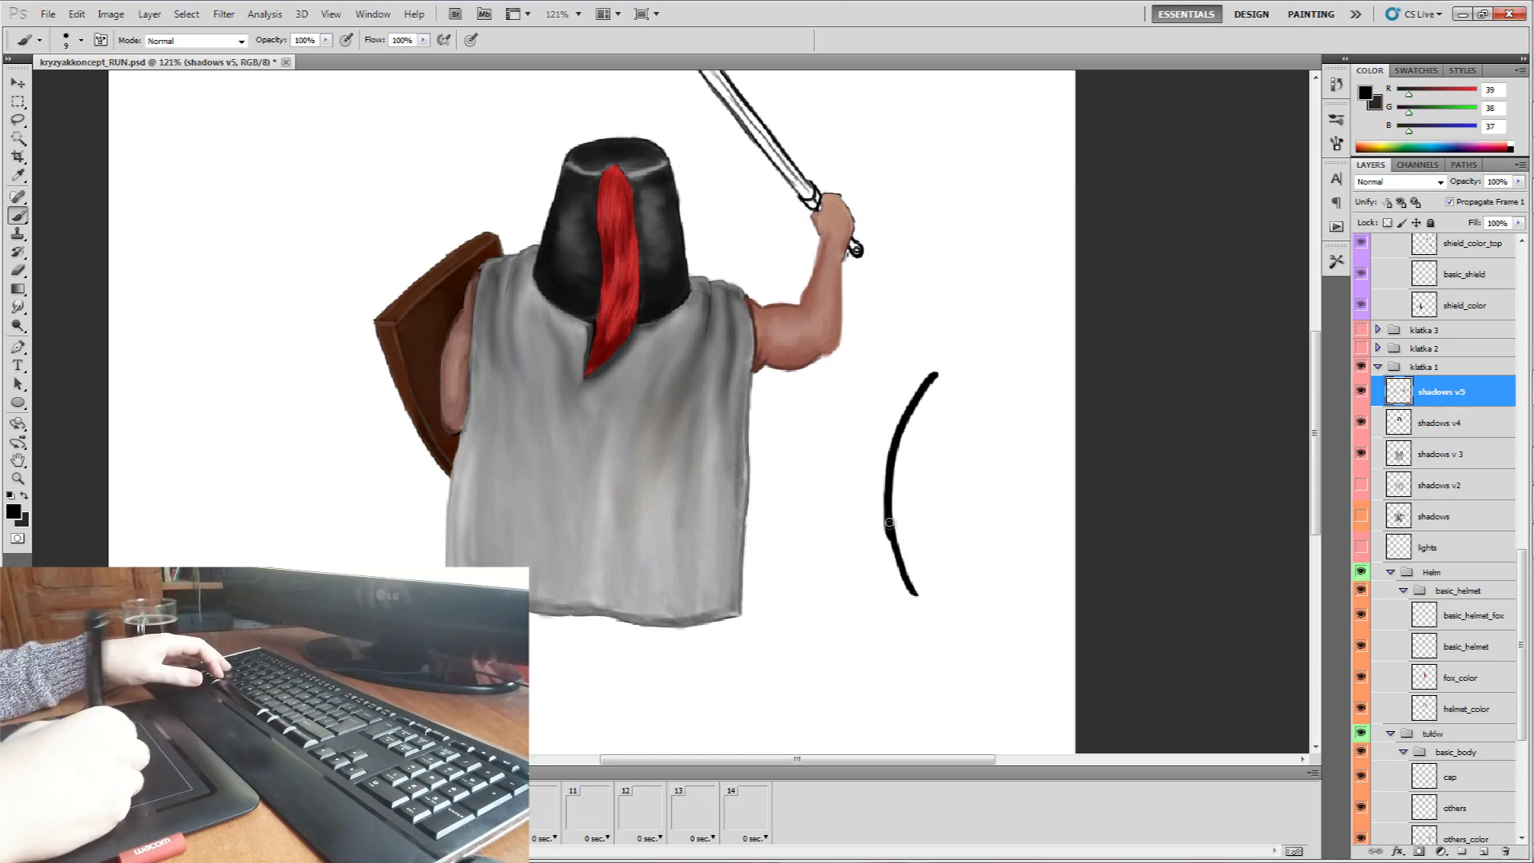
- Redraw a longer black curve right of the warrior, then switch to the Eraser to remove it
mouse_move(950, 639)
mouse_down()
mouse_move(973, 632)
mouse_move(966, 589)
mouse_move(880, 483)
mouse_up()
key(e)
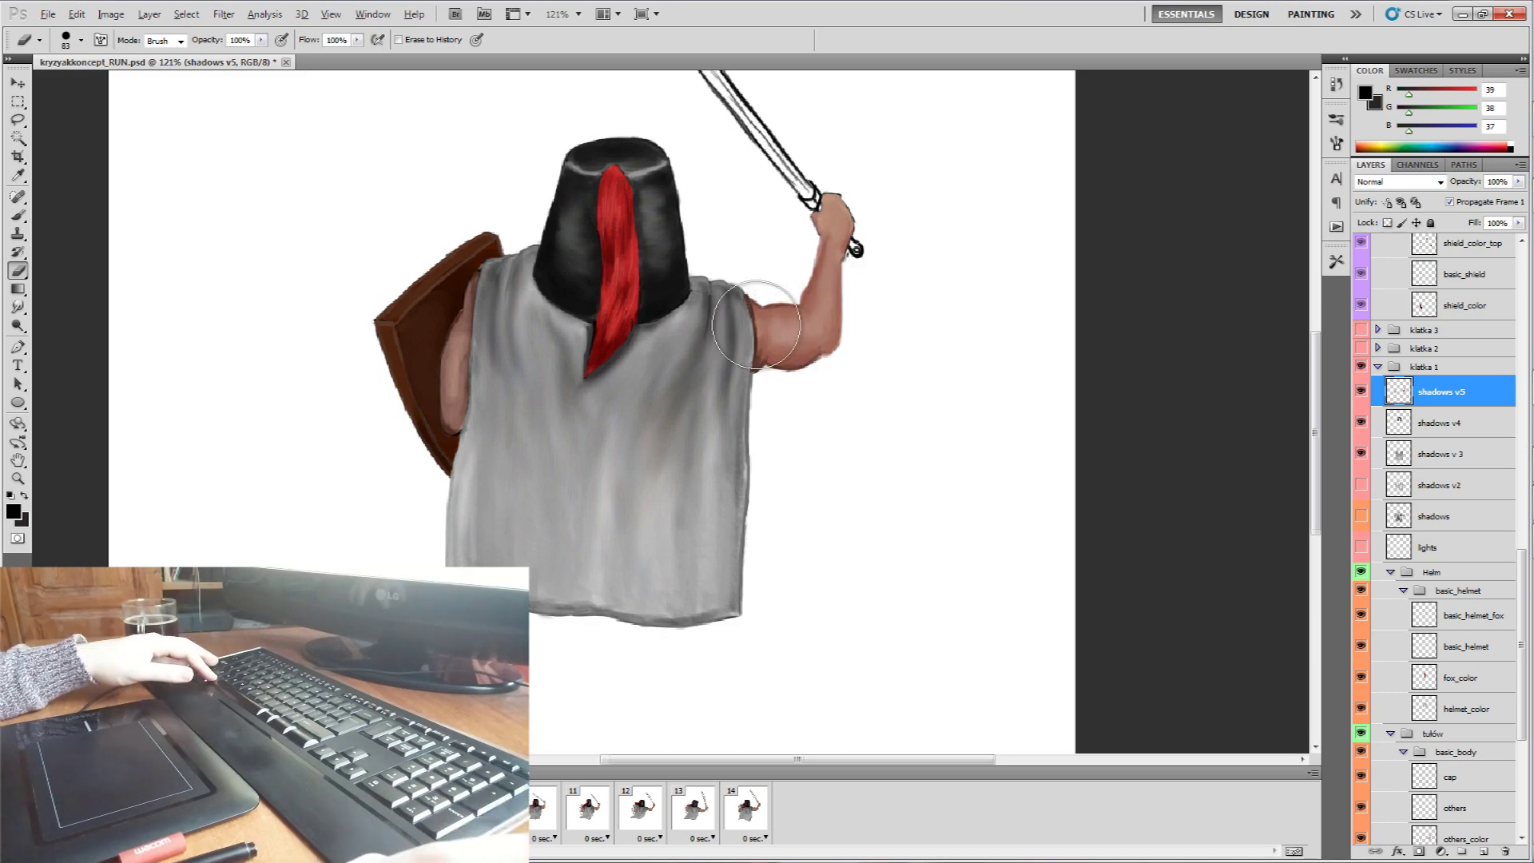
drag(777, 322, 927, 495)
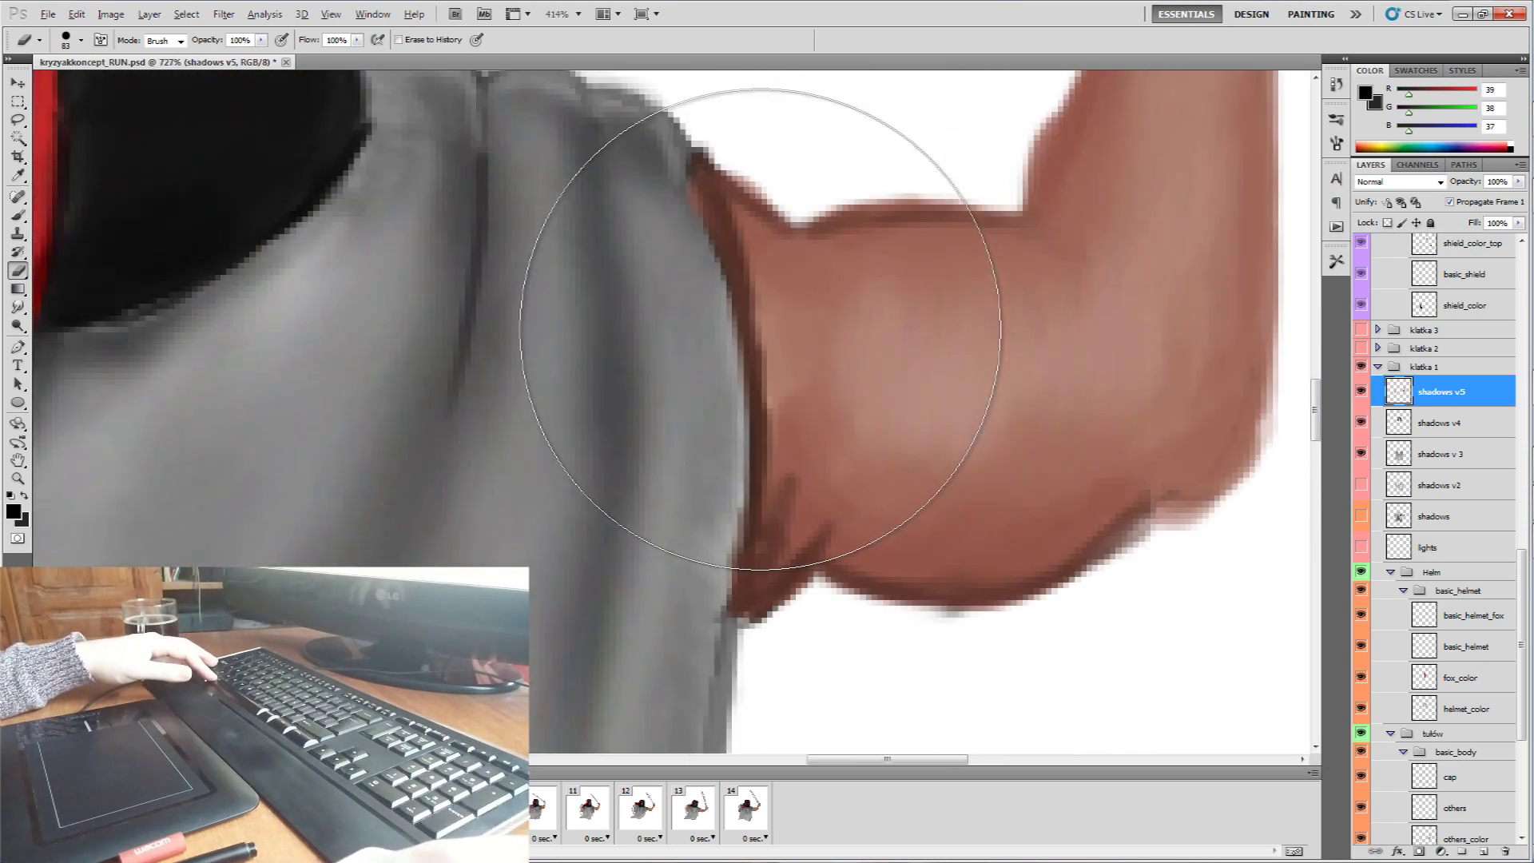
drag(926, 496, 1039, 512)
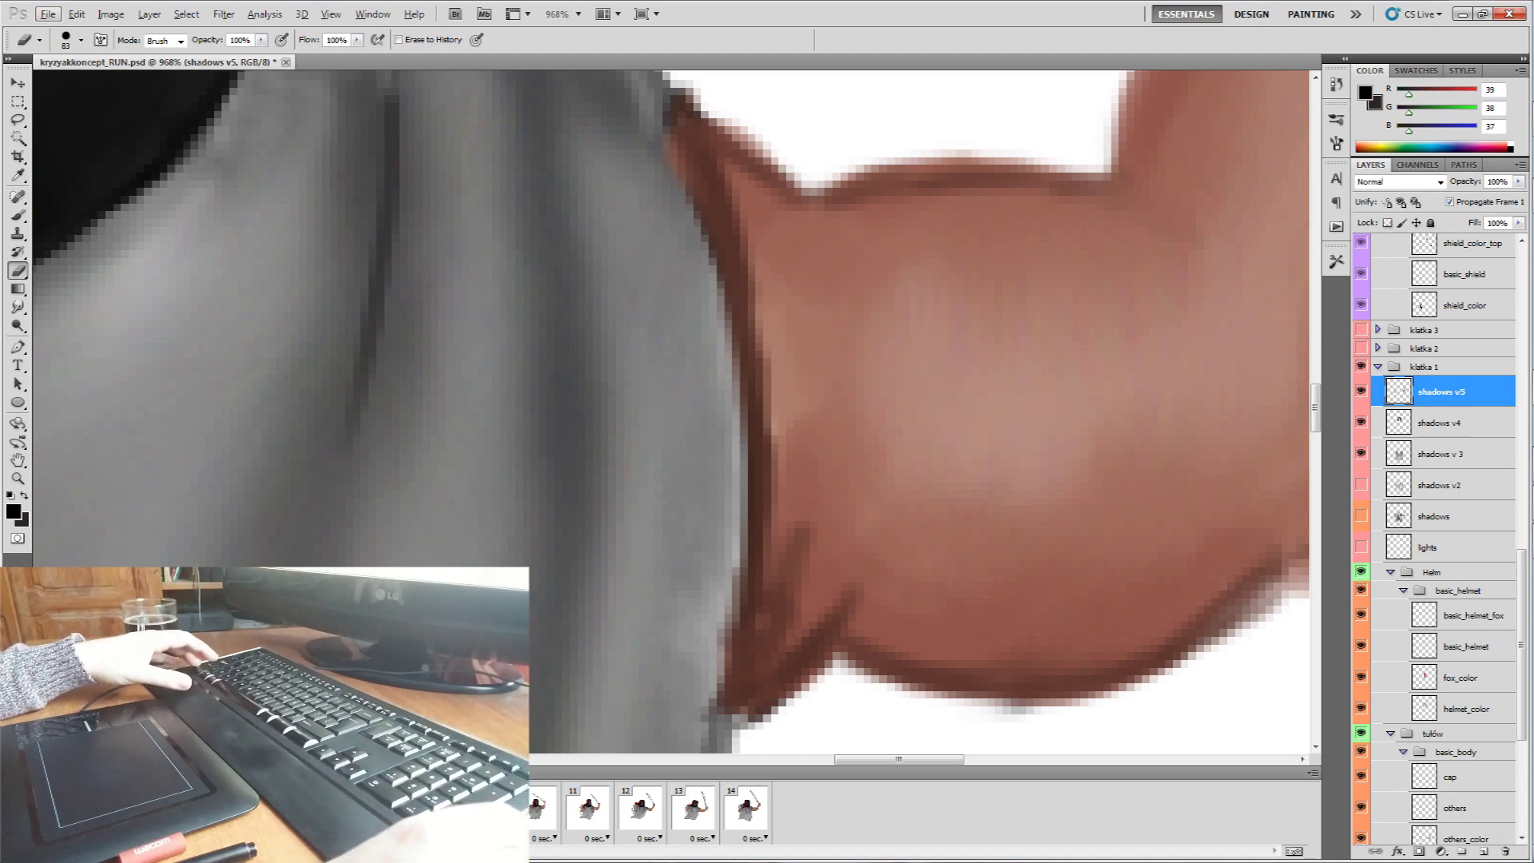
scroll(757, 338, left, 2)
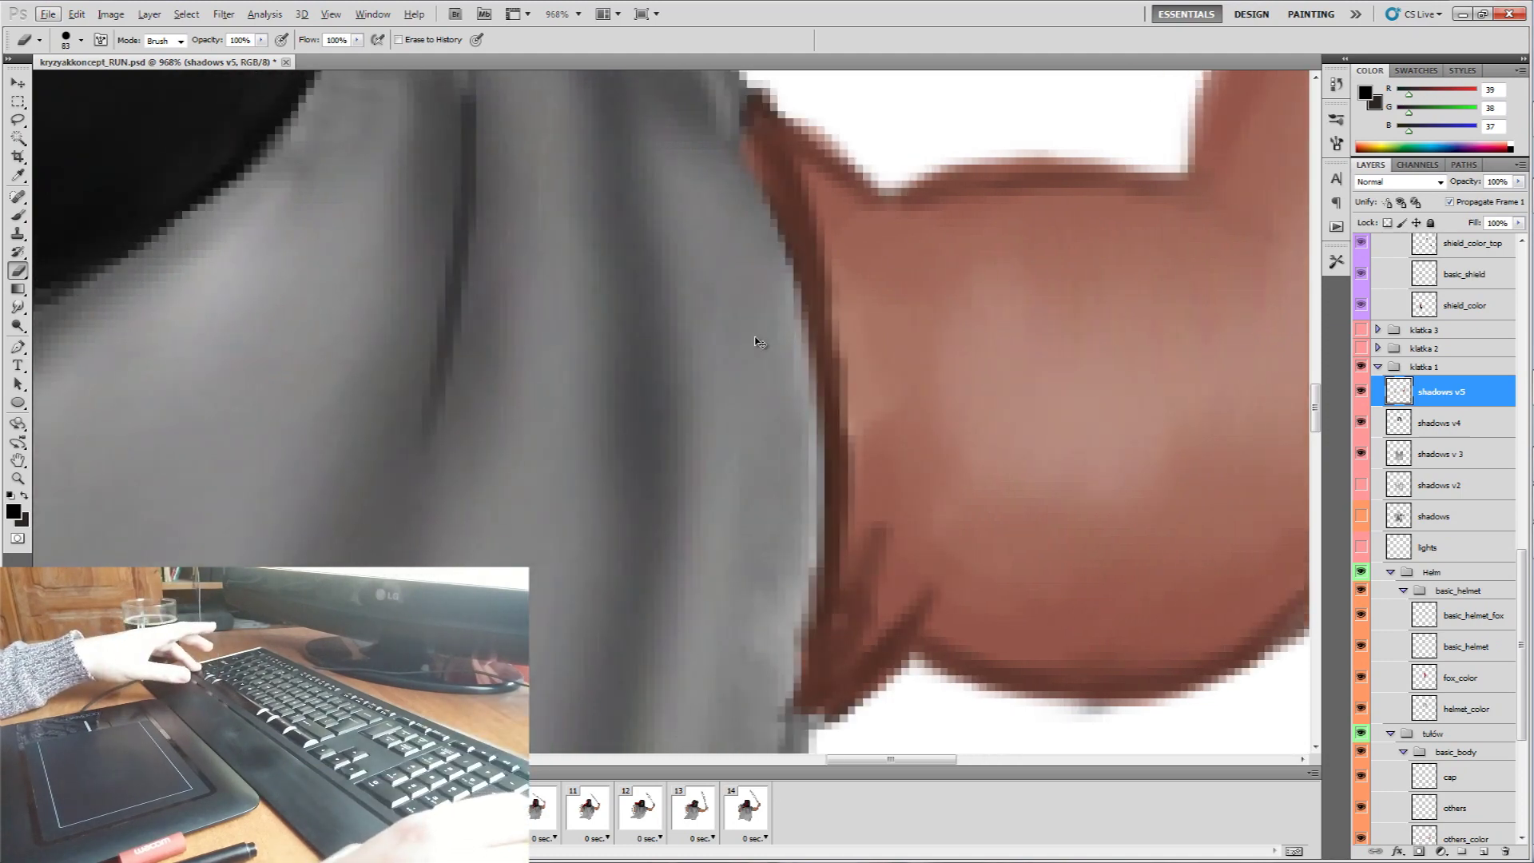
scroll(755, 336, left, 3)
scroll(753, 335, left, 3)
scroll(747, 348, right, 3)
scroll(743, 355, right, 3)
scroll(739, 367, right, 3)
scroll(736, 370, right, 2)
scroll(737, 370, left, 2)
scroll(740, 373, left, 2)
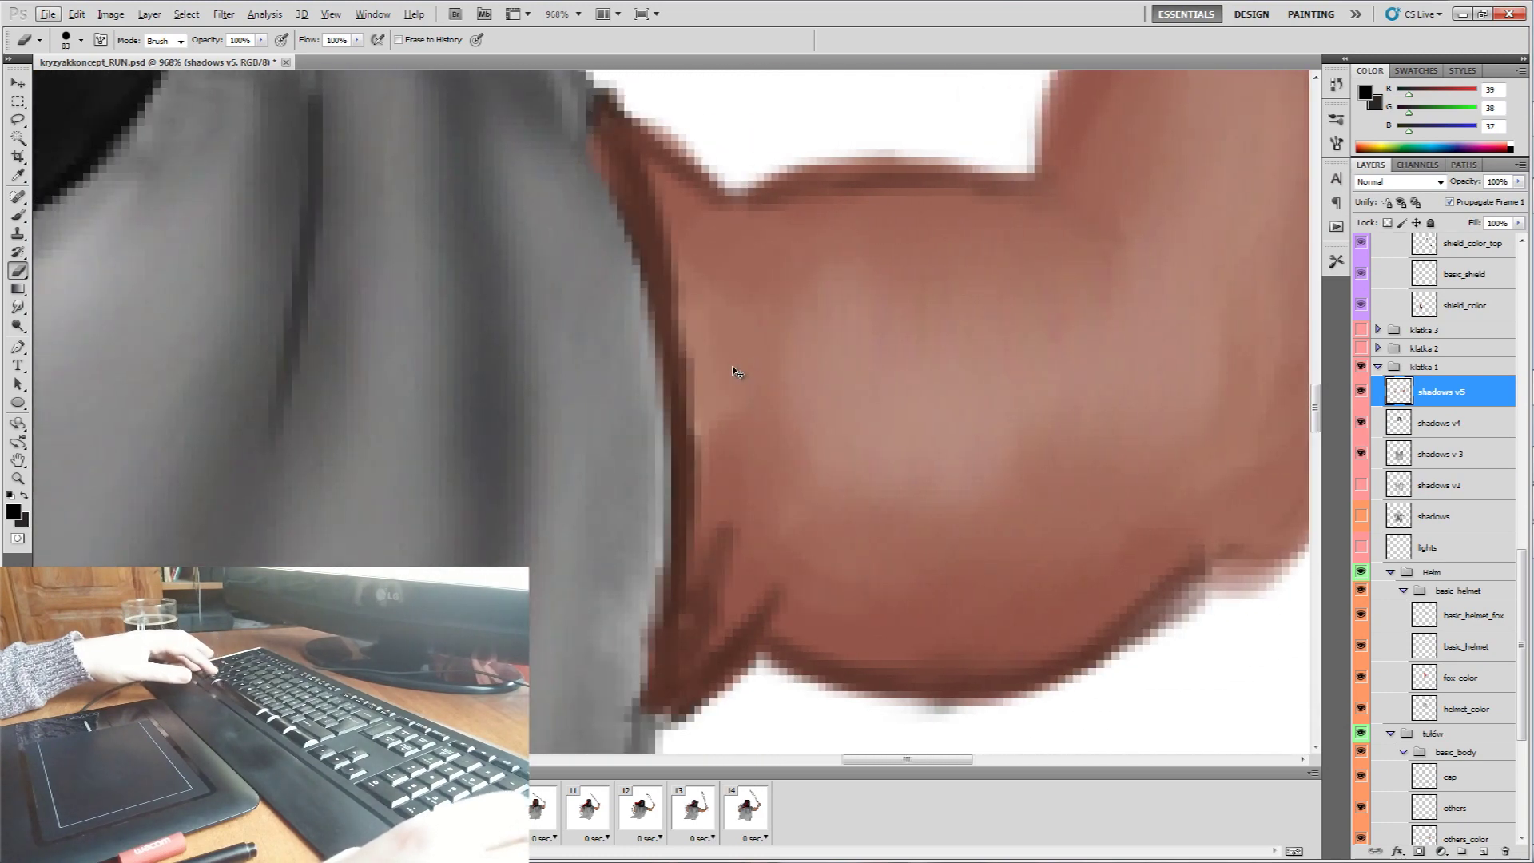
scroll(724, 362, down, 3)
scroll(712, 368, down, 3)
scroll(704, 378, down, 1)
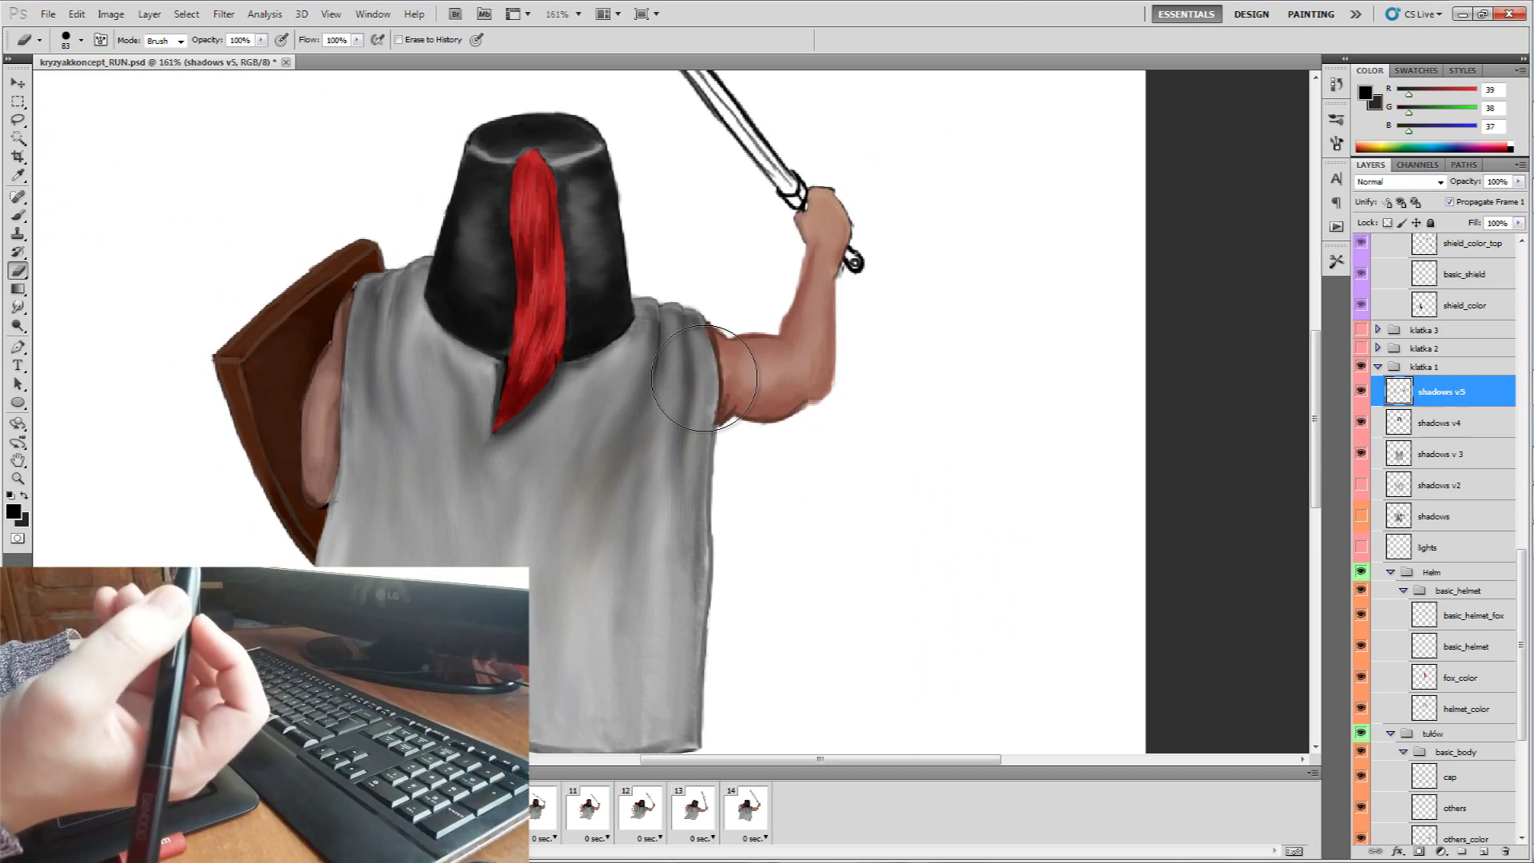
mouse_move(680, 479)
mouse_down()
mouse_move(871, 359)
mouse_move(781, 397)
mouse_move(1021, 309)
mouse_move(961, 357)
mouse_move(780, 445)
mouse_move(723, 435)
mouse_move(780, 389)
mouse_move(736, 463)
mouse_move(760, 429)
mouse_up()
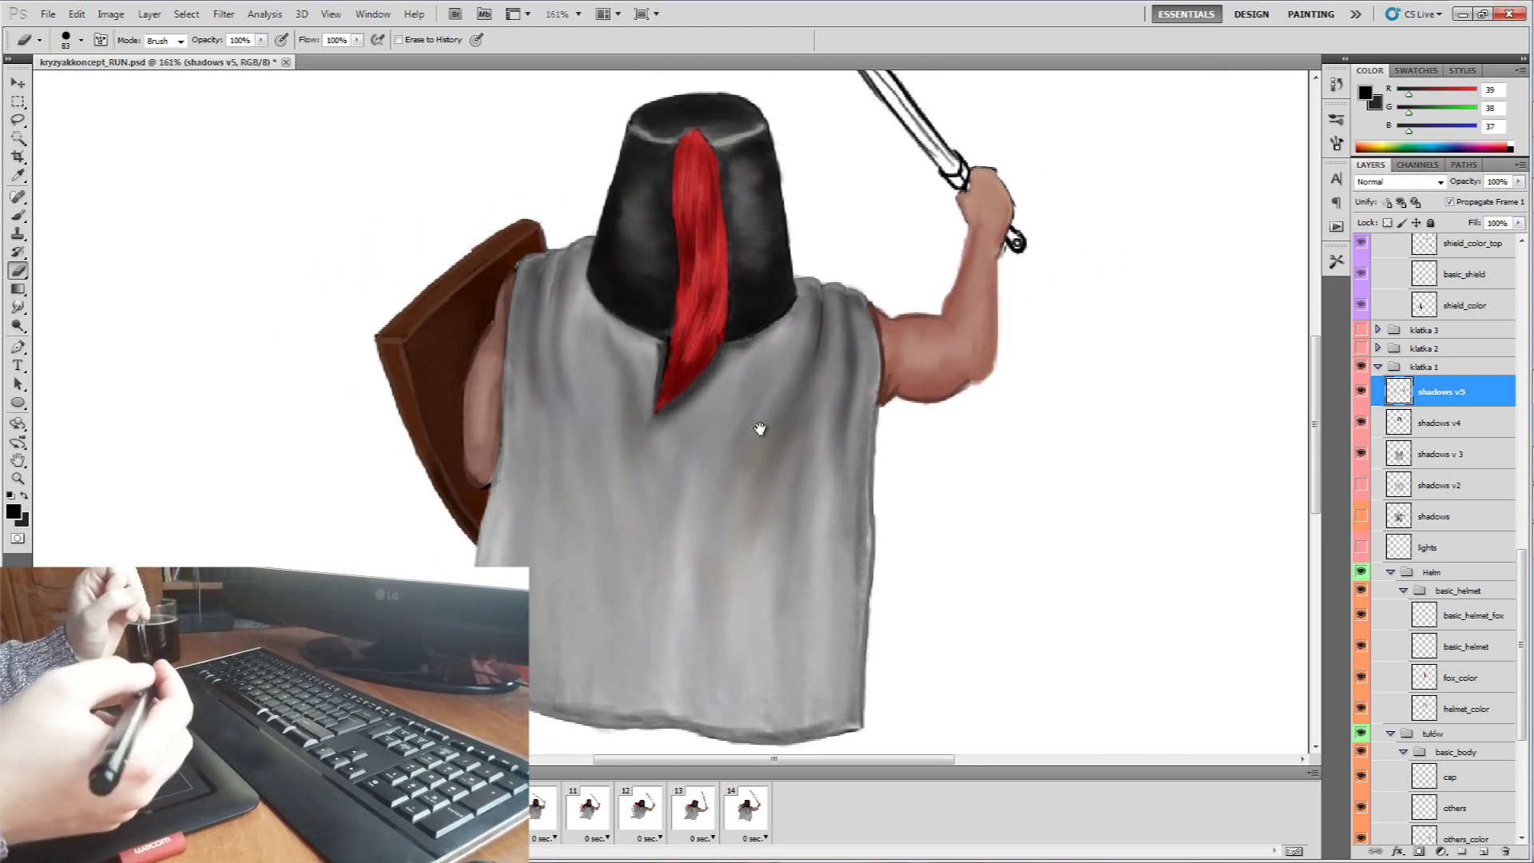
drag(1065, 334, 965, 359)
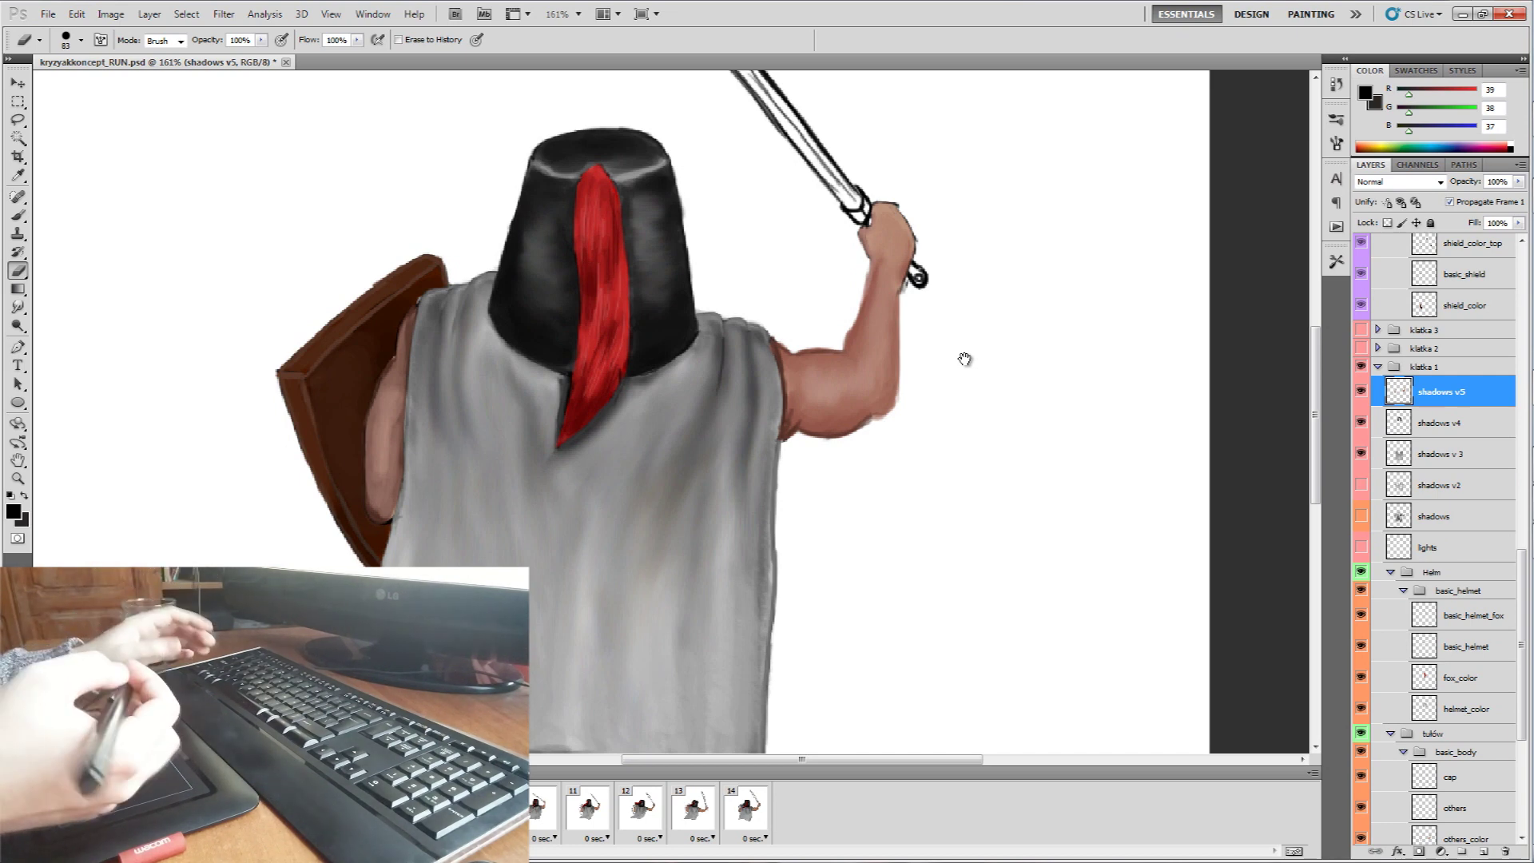
key(b)
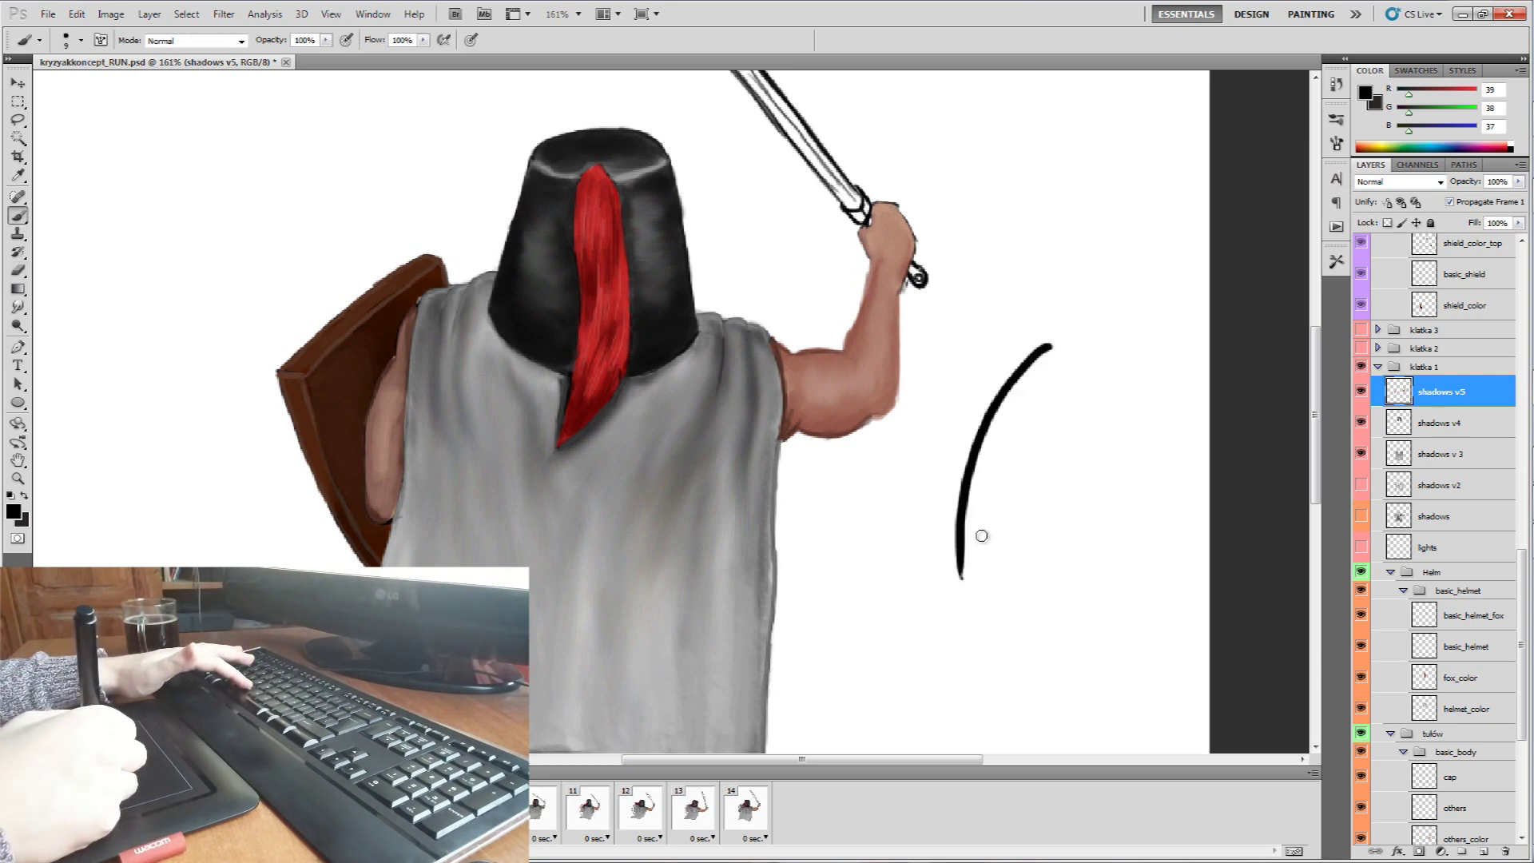
key(e)
mouse_move(1102, 320)
mouse_down()
mouse_move(1010, 359)
mouse_move(983, 589)
mouse_up()
key(w)
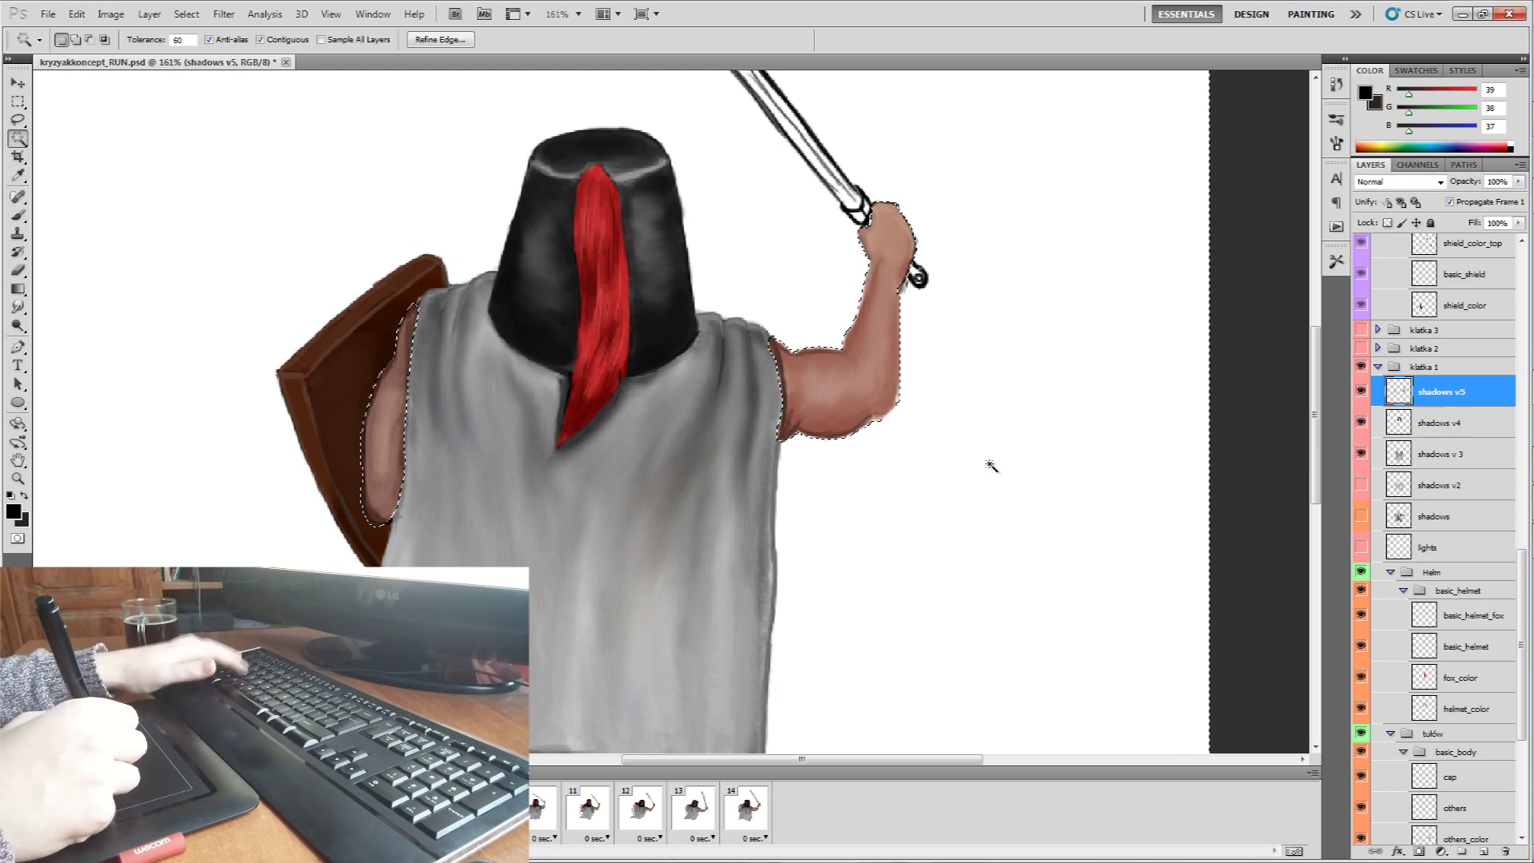
key(ctrl+d)
key(b)
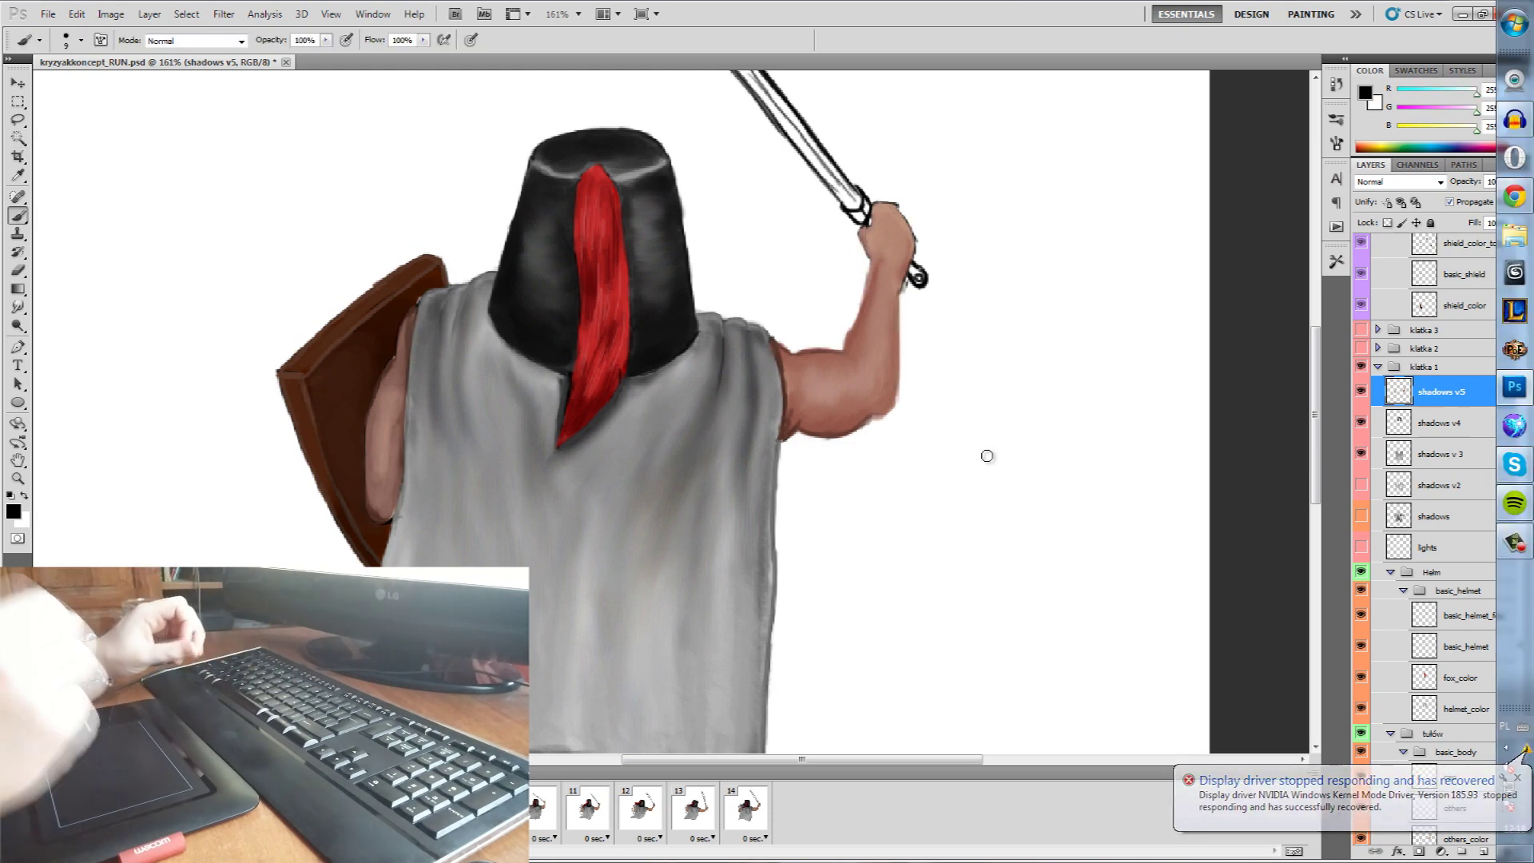
mouse_move(990, 495)
mouse_down()
mouse_move(1030, 528)
mouse_move(955, 552)
mouse_up()
key(e)
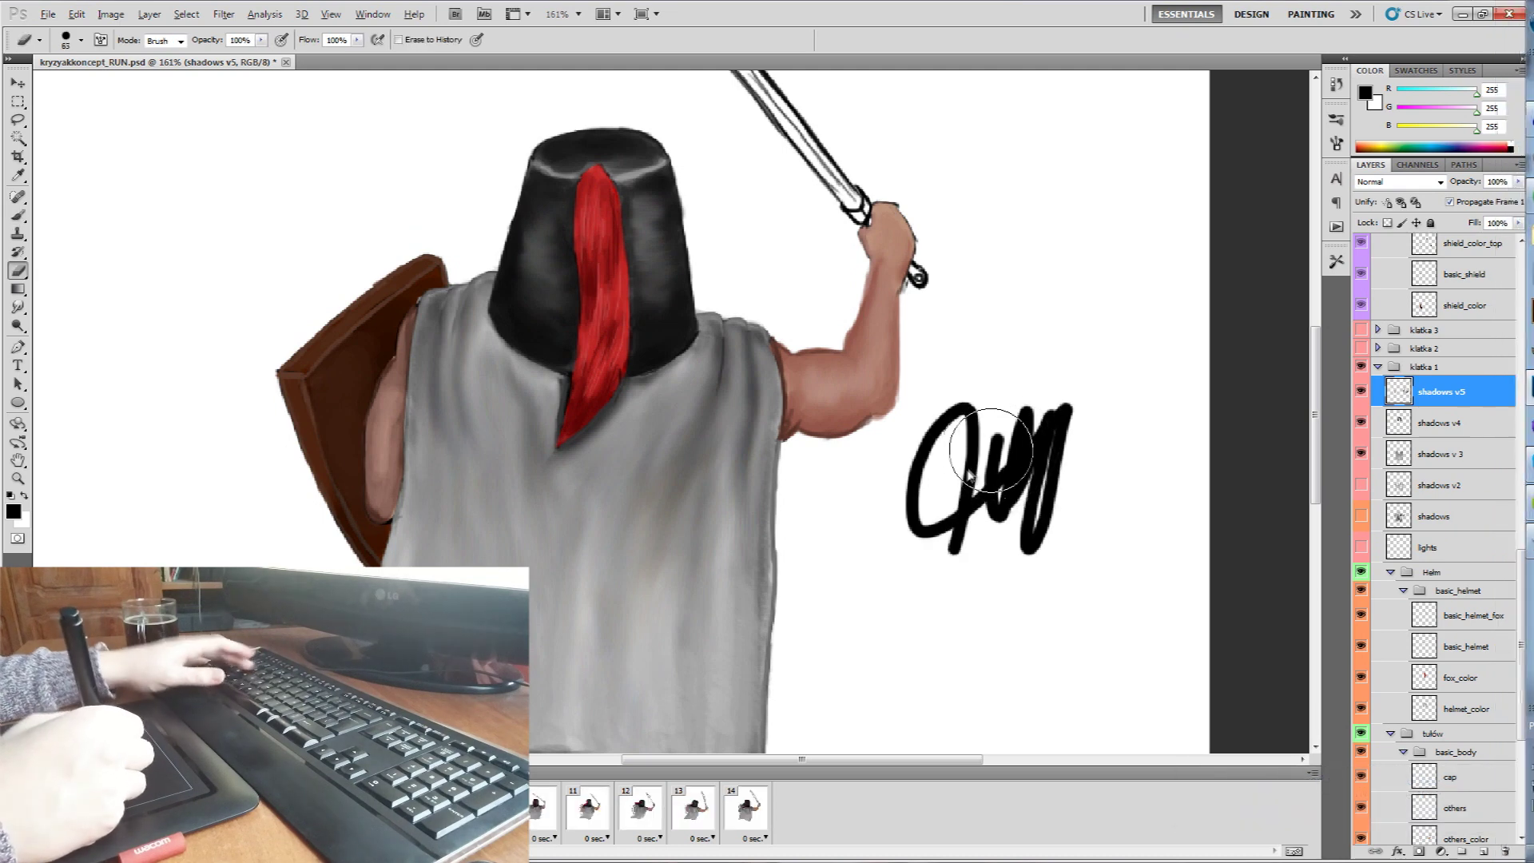
mouse_move(998, 495)
mouse_down()
mouse_move(993, 404)
mouse_move(969, 520)
mouse_move(1068, 472)
mouse_up()
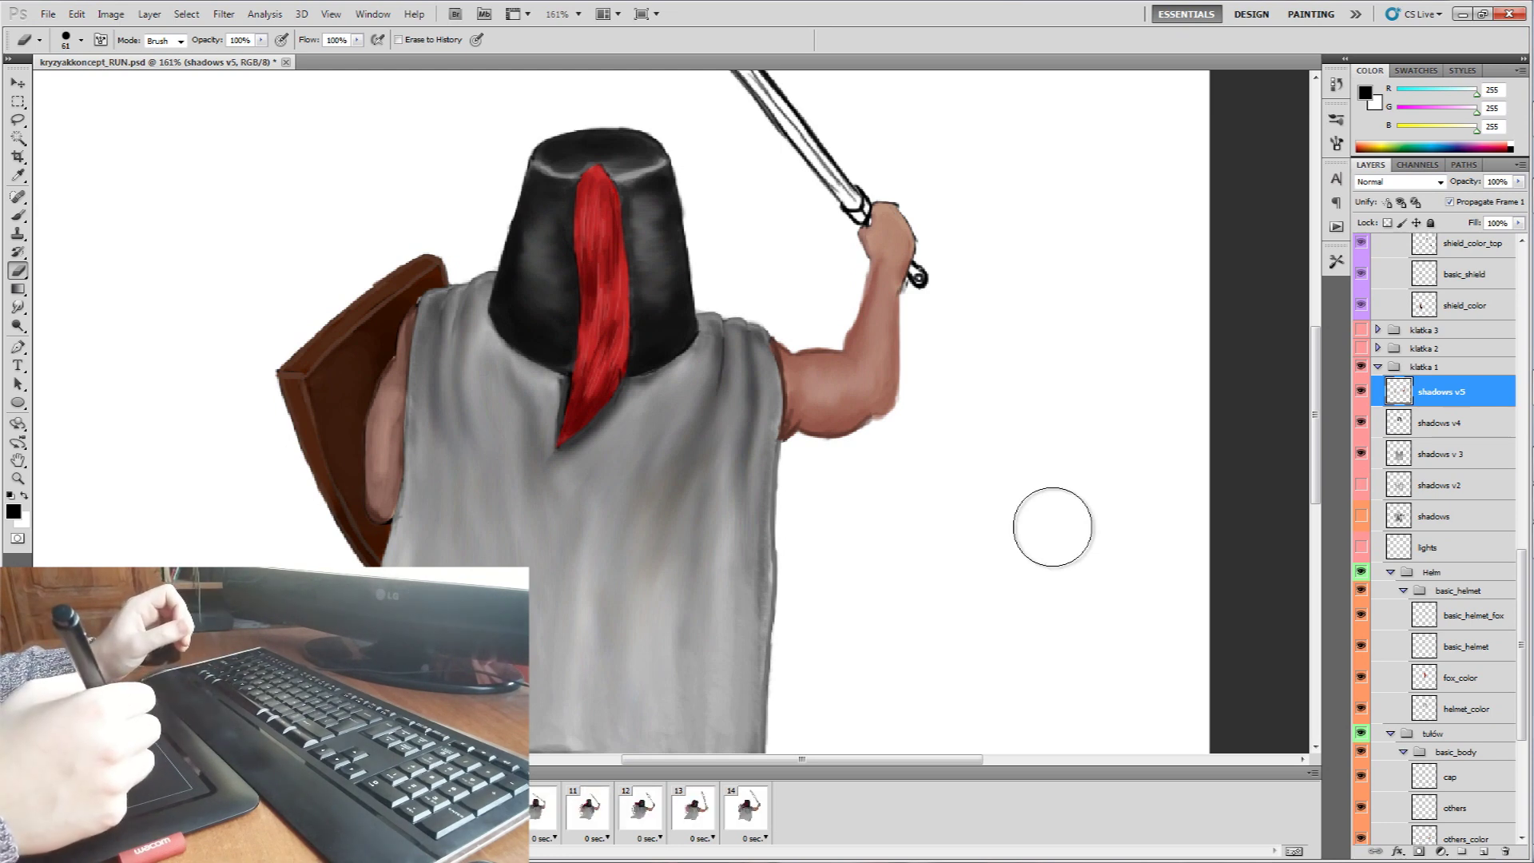
key(b)
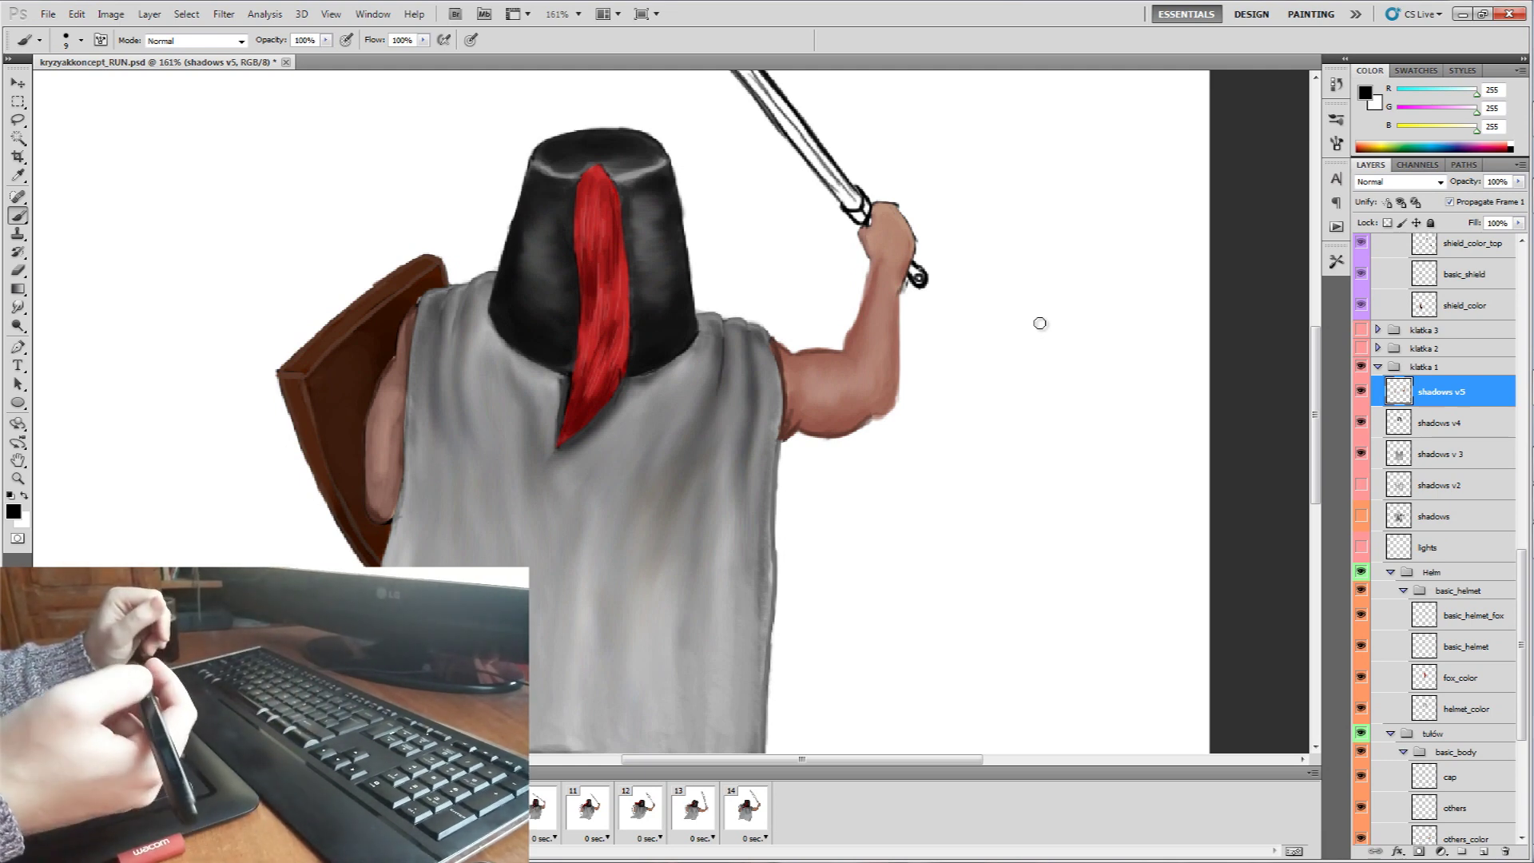
- Choose a hard round brush enlarged to 44 px, and paint then undo a test scribble beside the figure
right_click(990, 339)
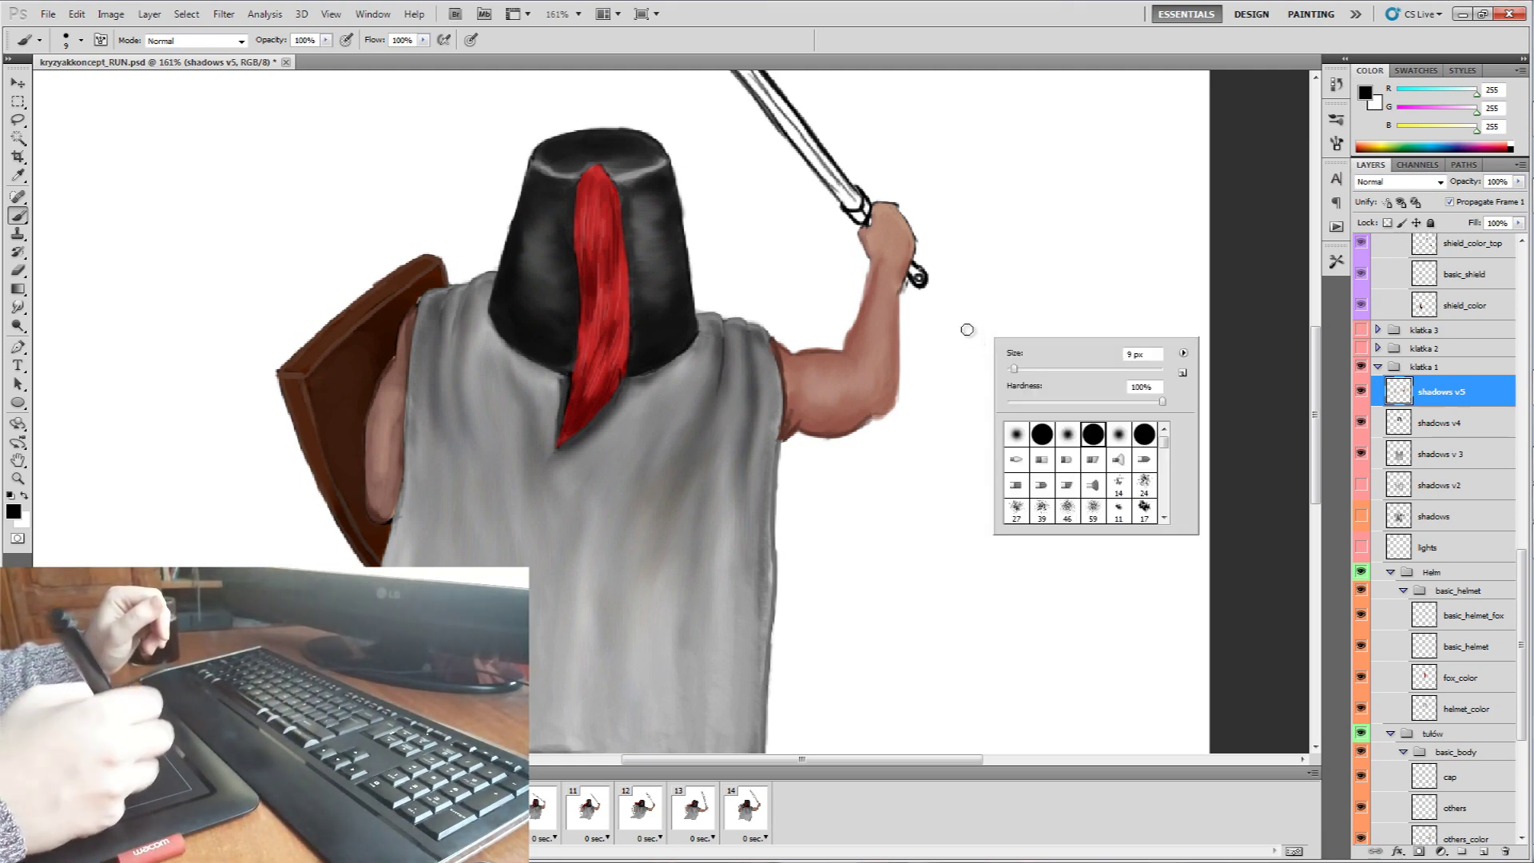
click(1165, 453)
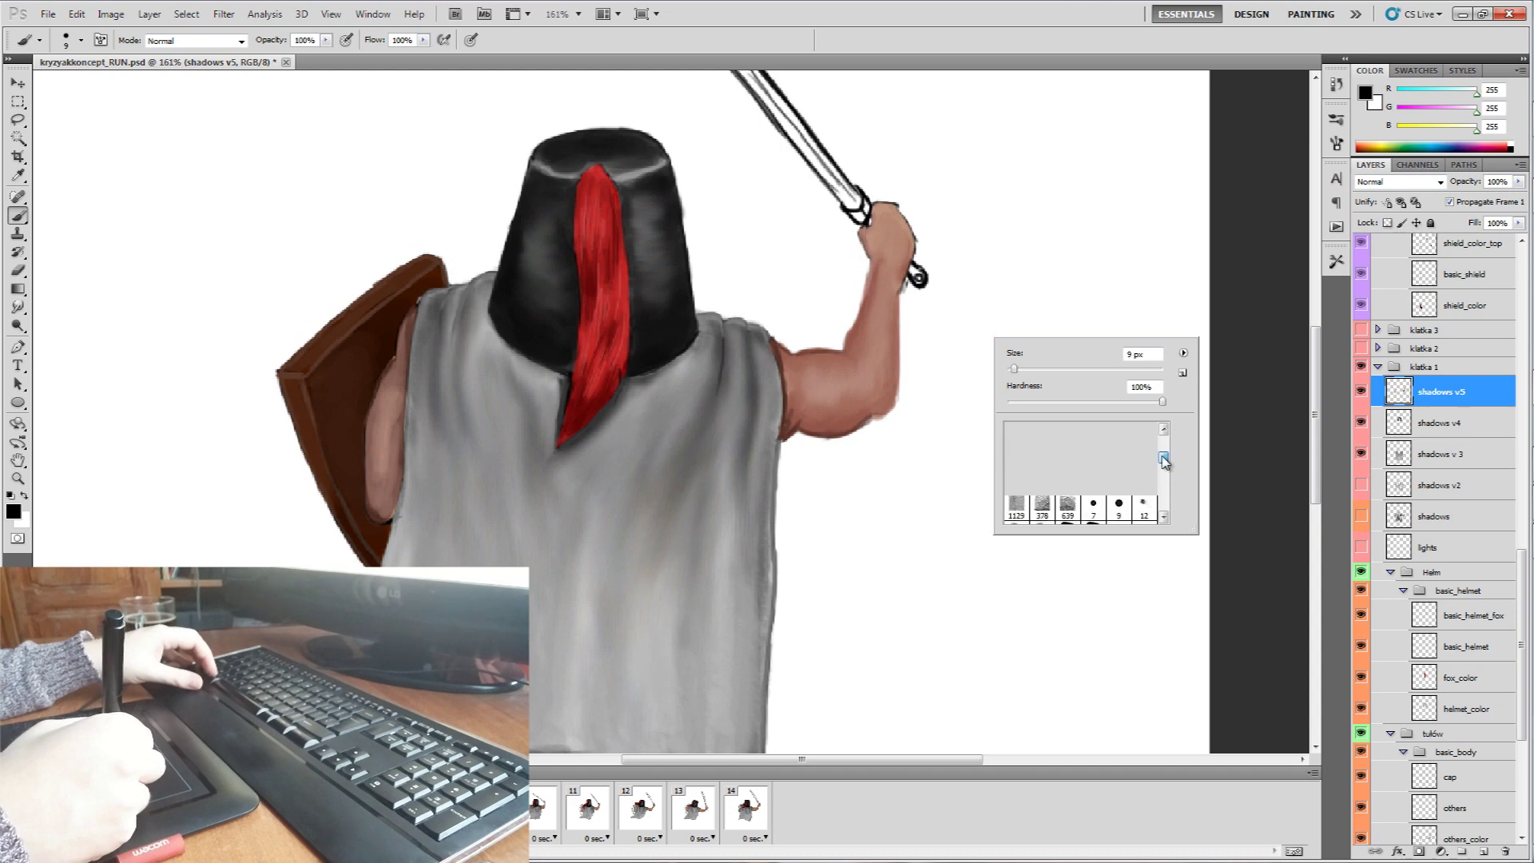
drag(1165, 452, 1166, 446)
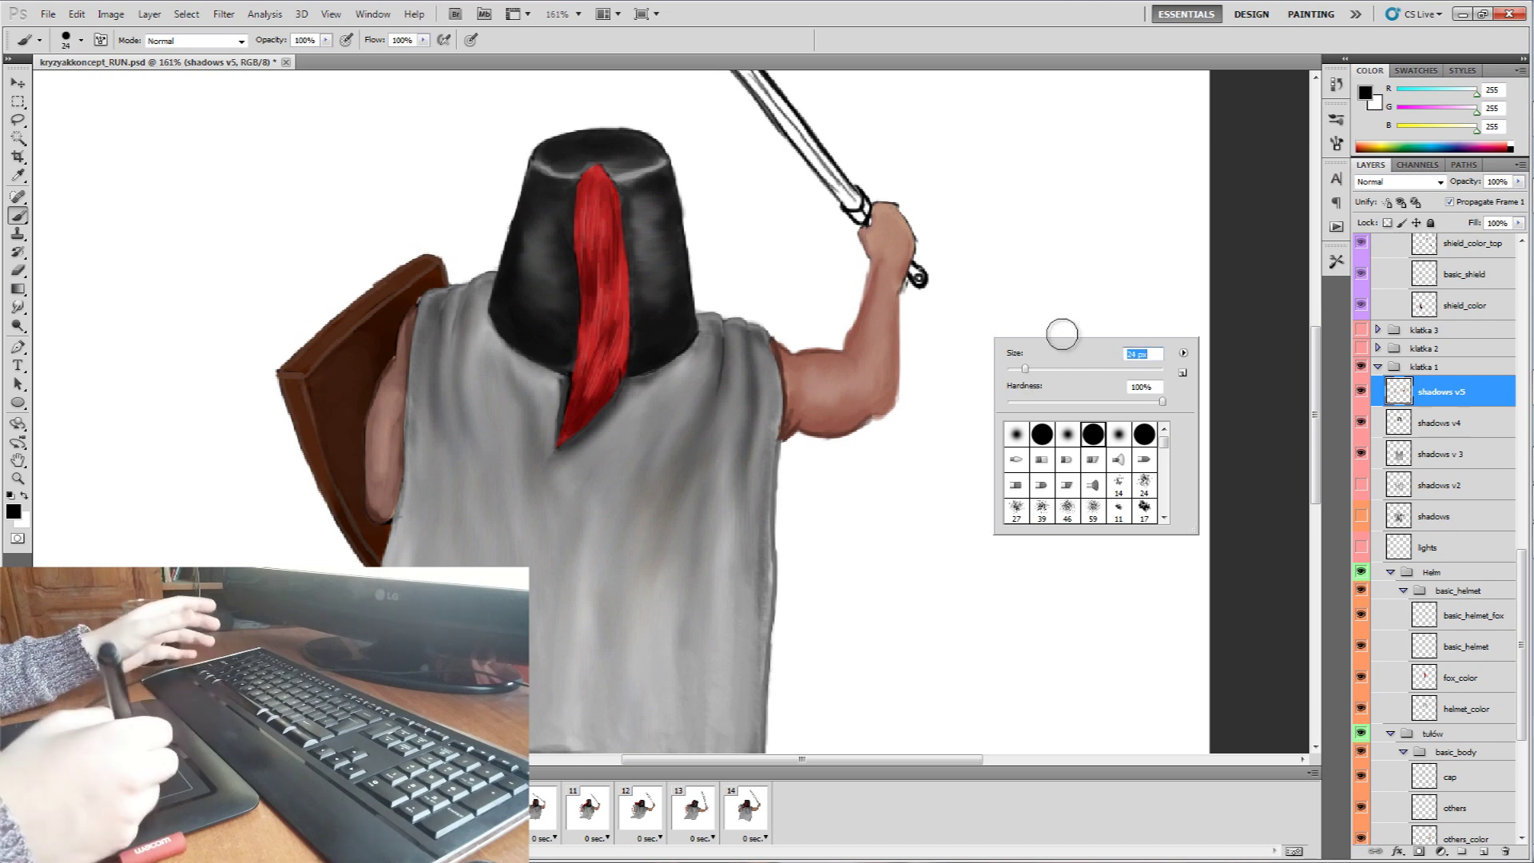
drag(1069, 258, 1032, 355)
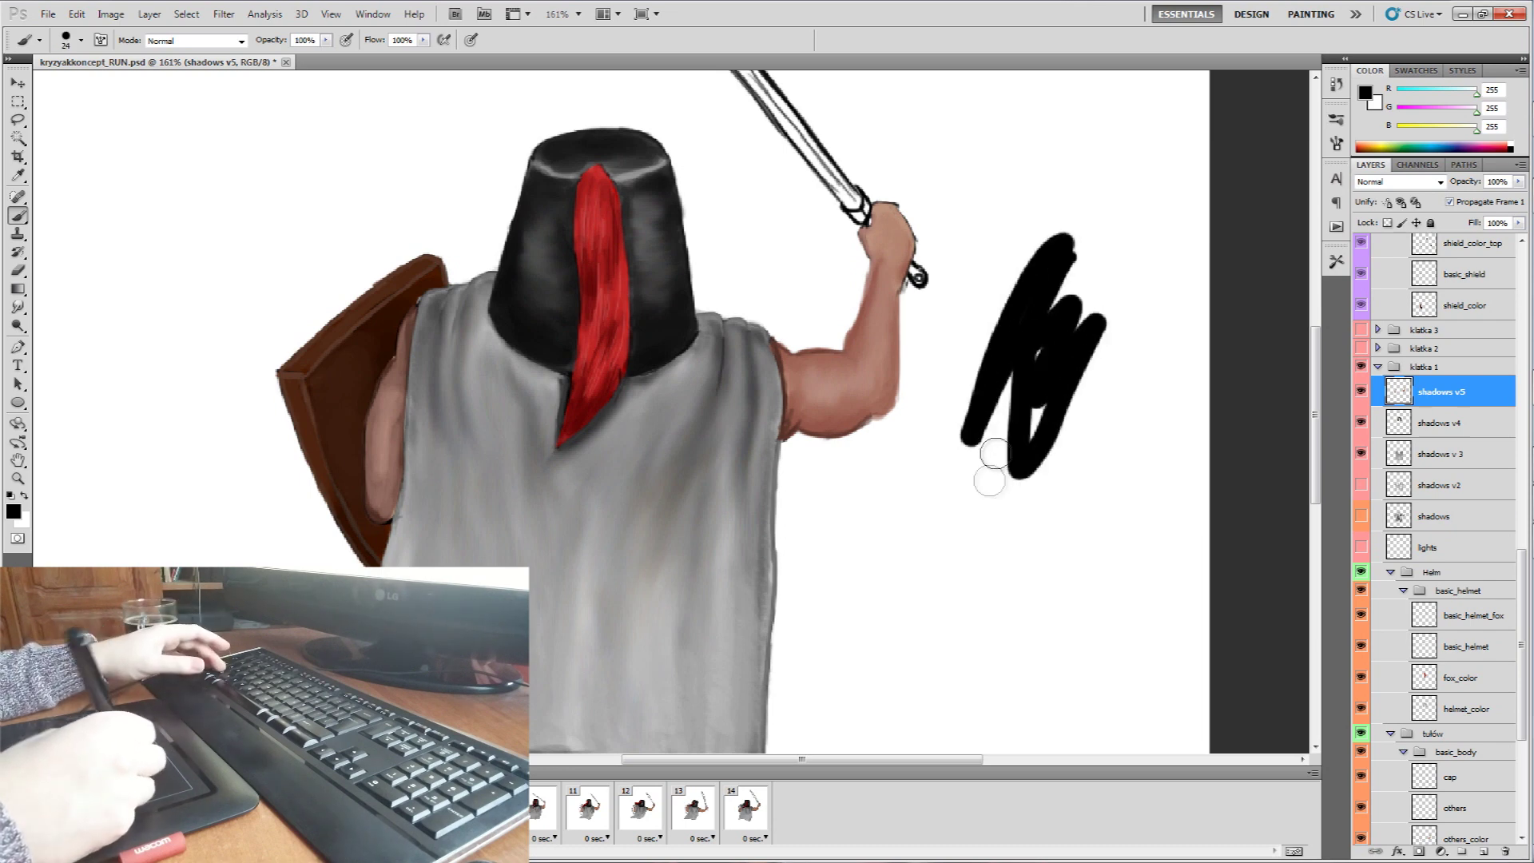
key(ctrl+z)
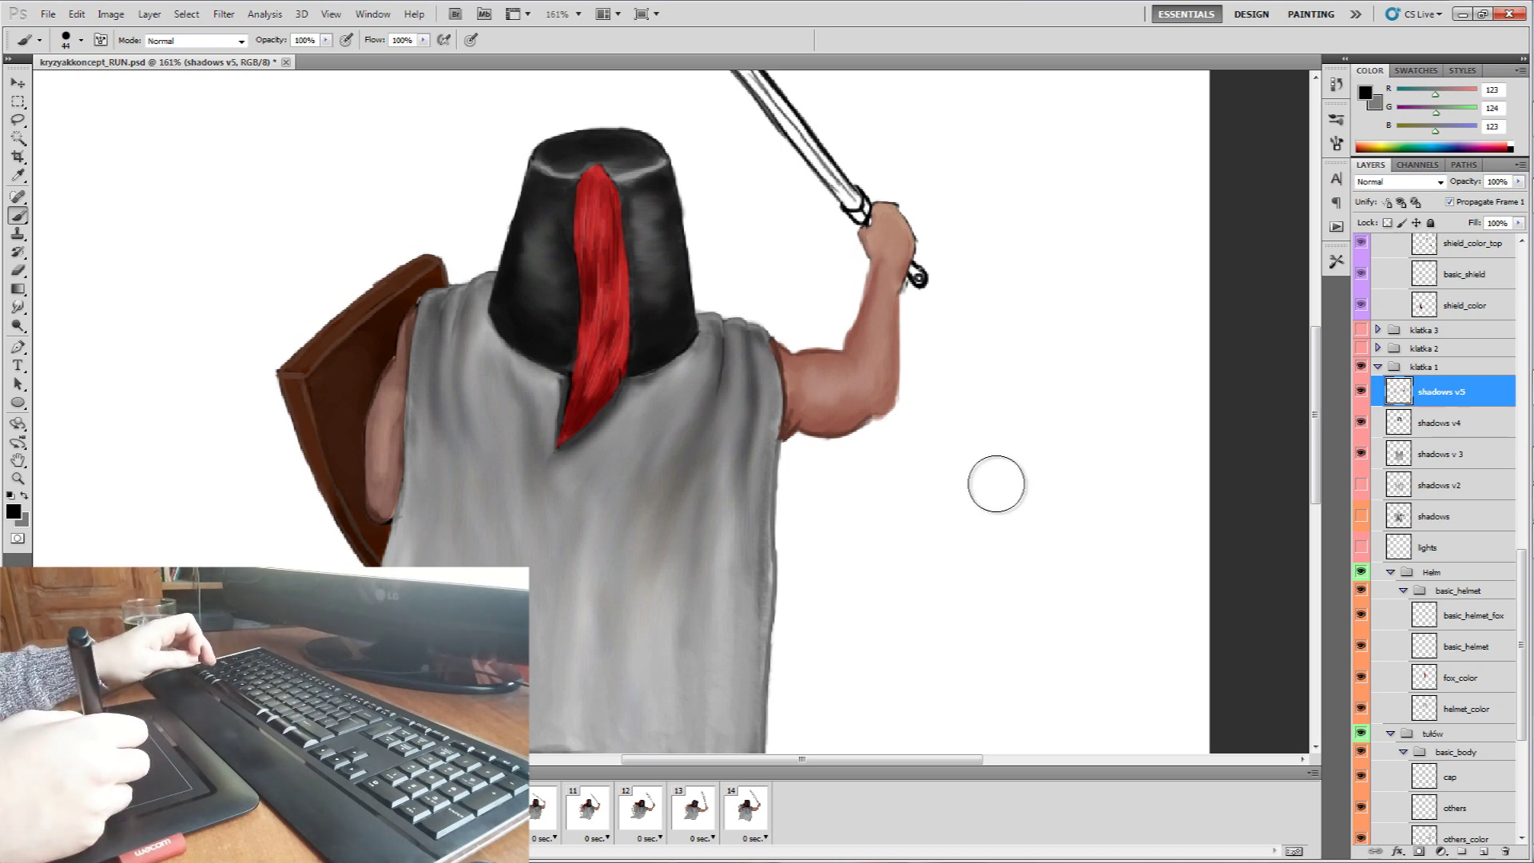
click(149, 14)
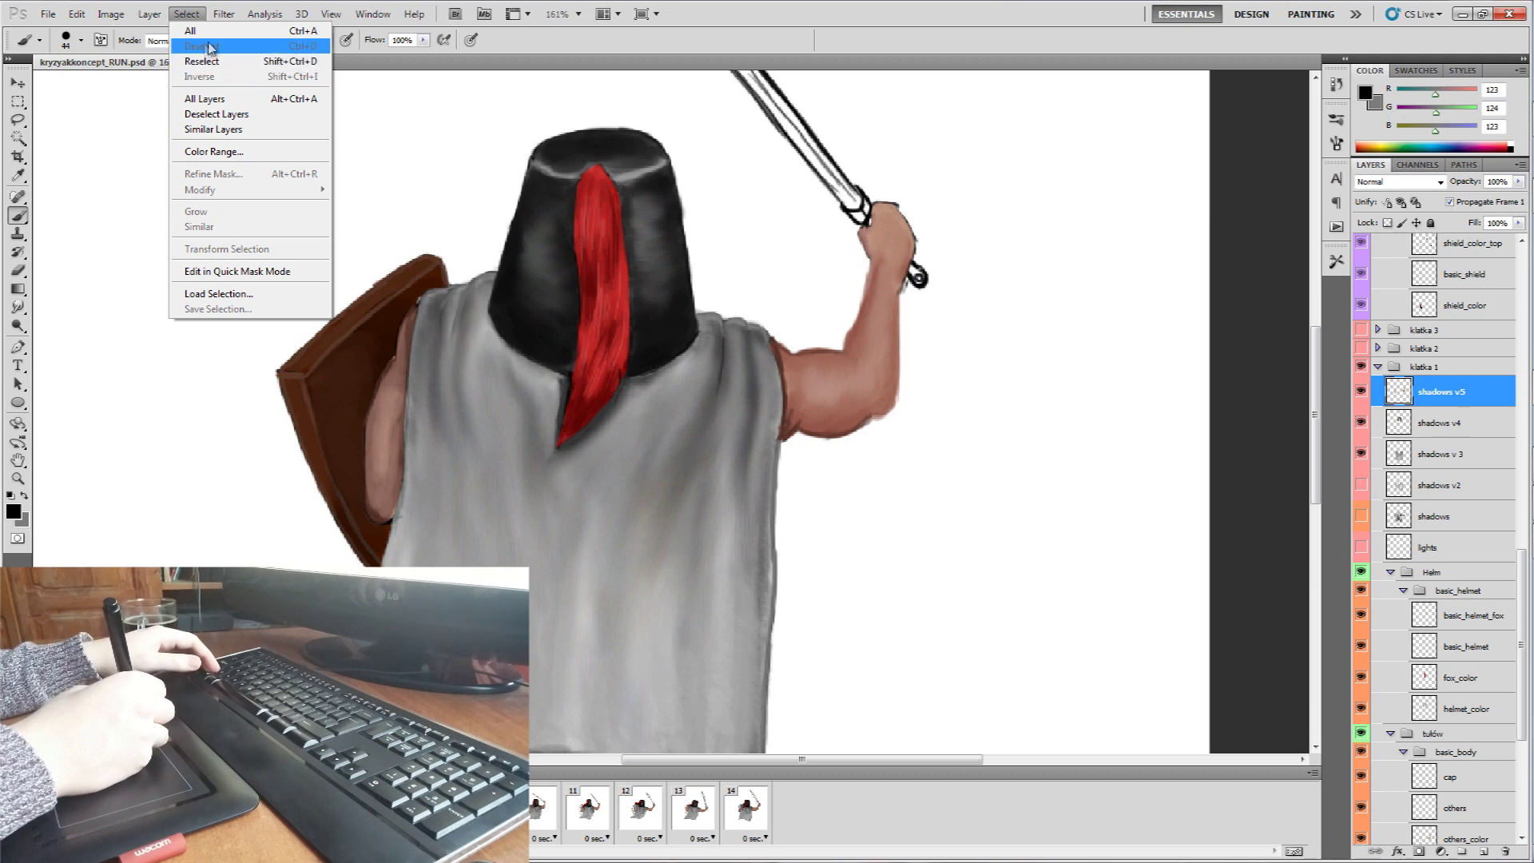
key(Escape)
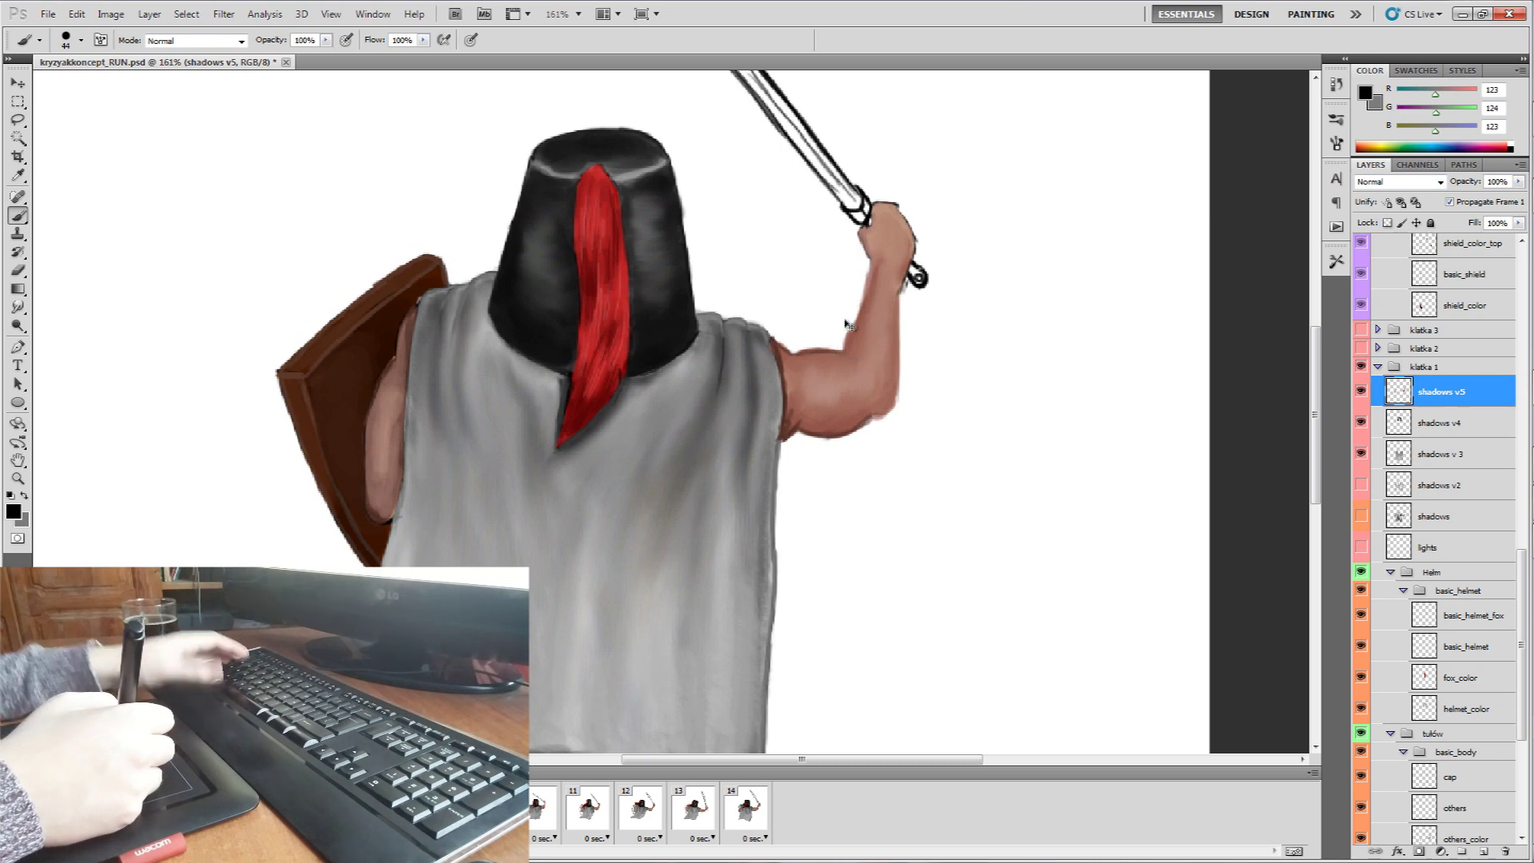
key(ctrl+t)
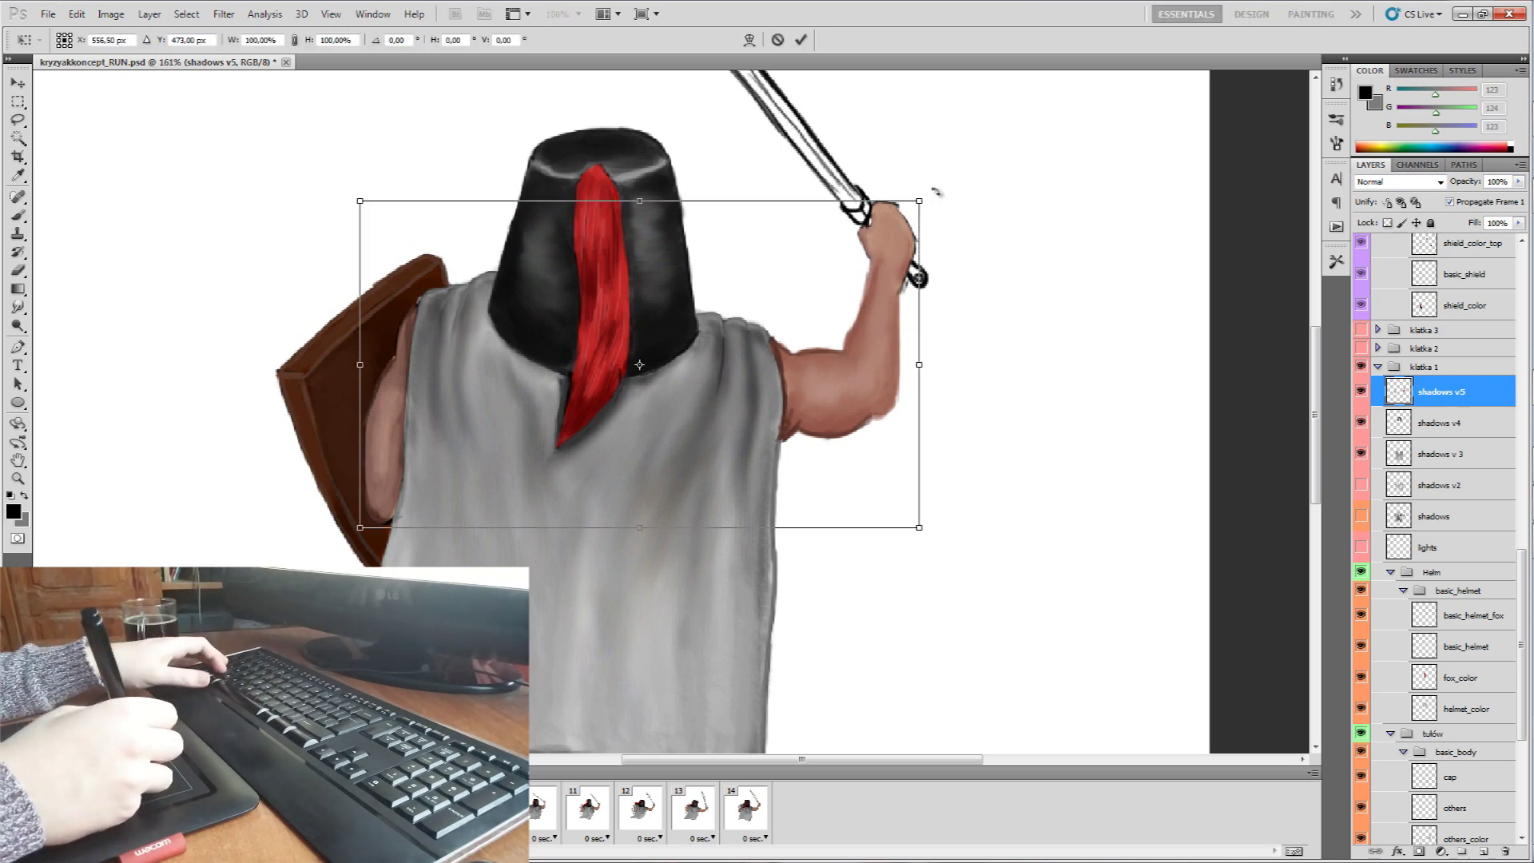
mouse_move(945, 193)
mouse_down()
mouse_move(933, 306)
mouse_move(916, 188)
mouse_move(936, 213)
mouse_move(831, 257)
mouse_up()
key(ctrl+z)
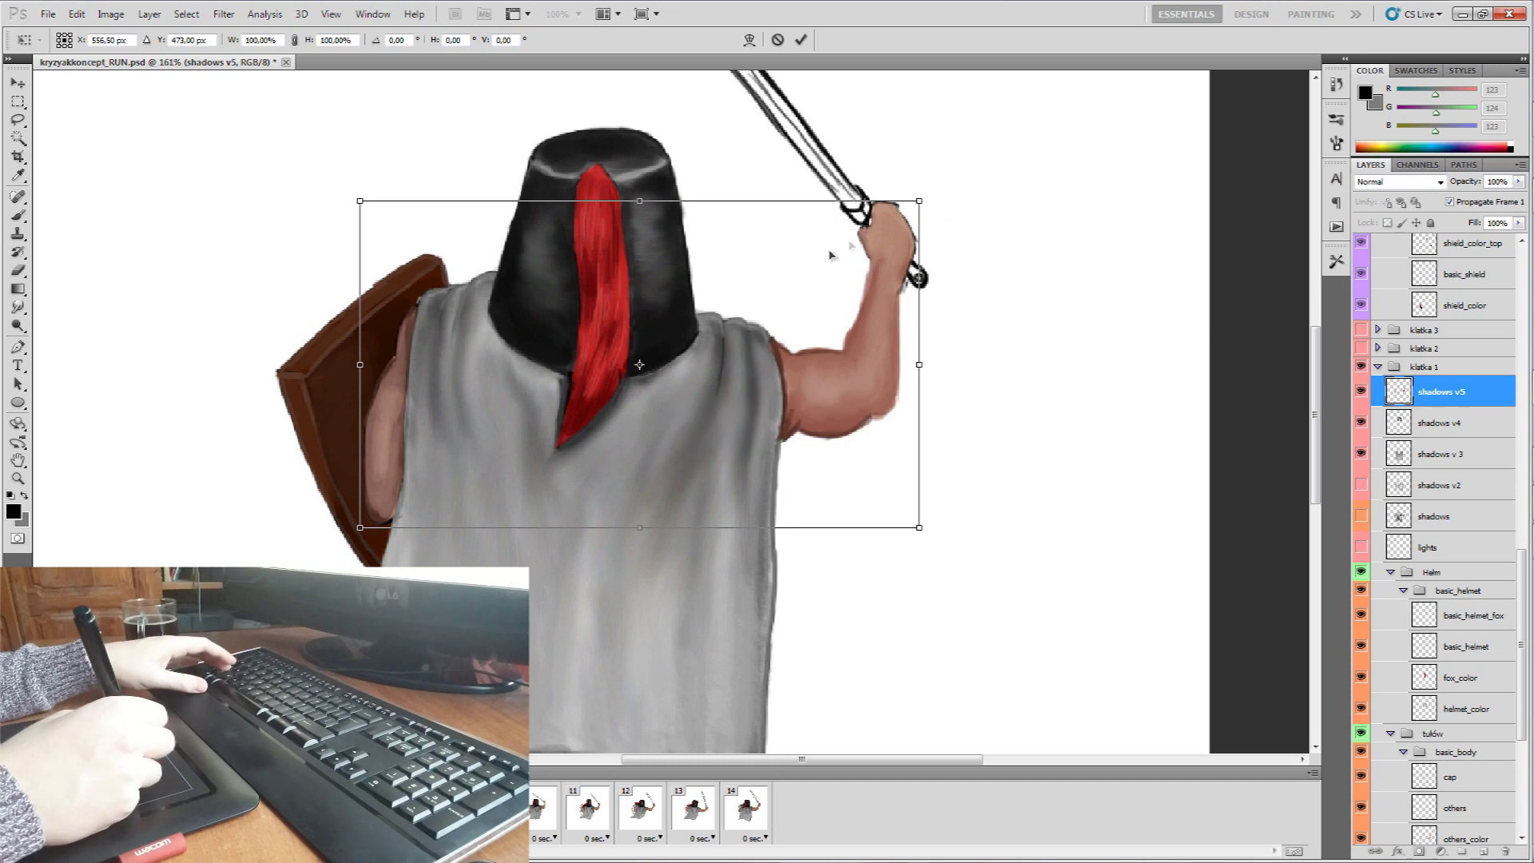
drag(646, 184, 647, 152)
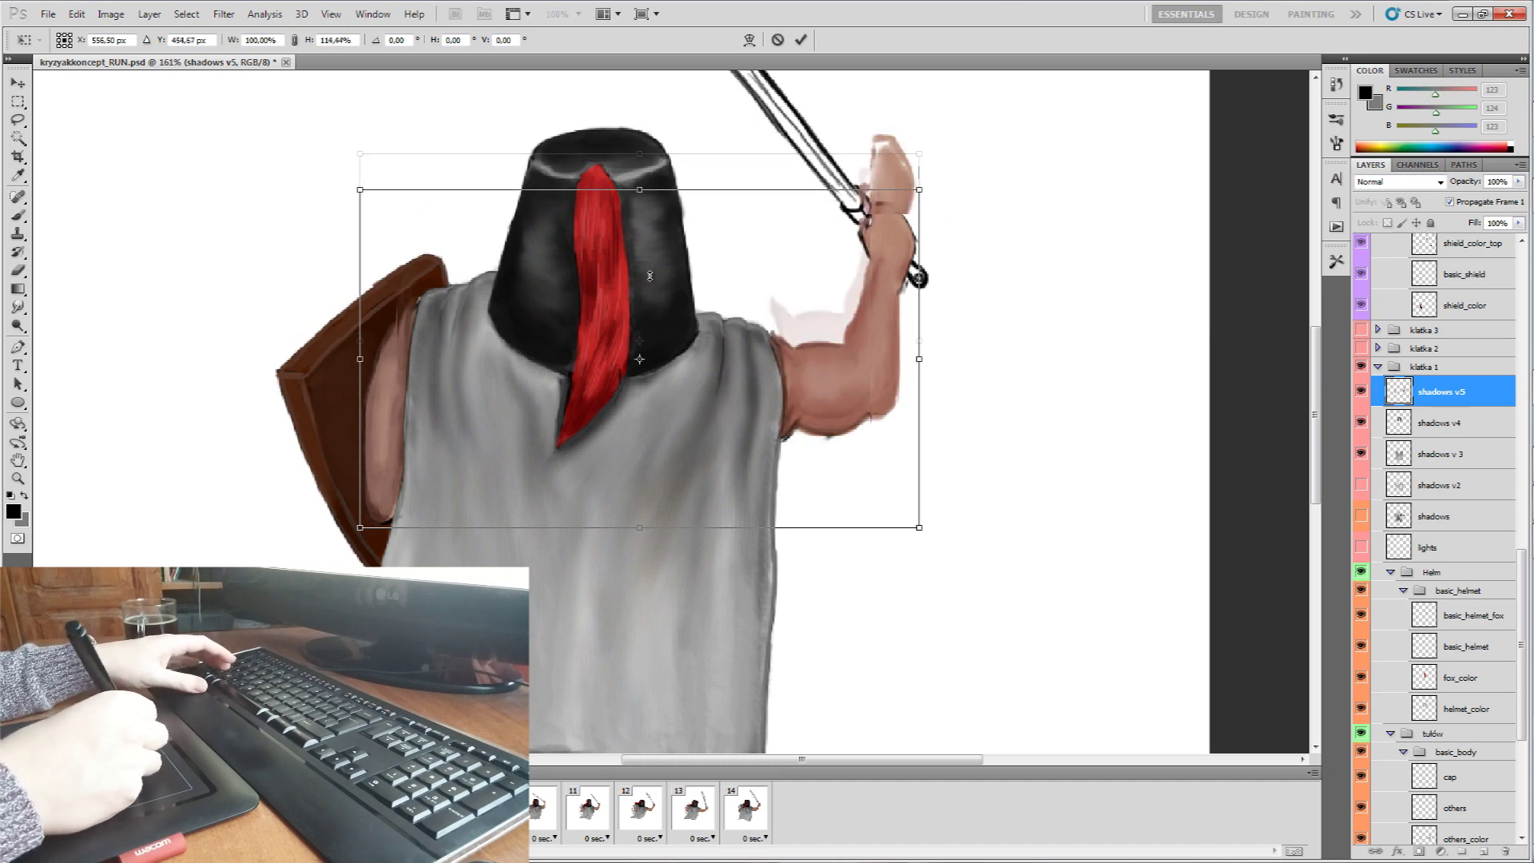
key(ctrl+z)
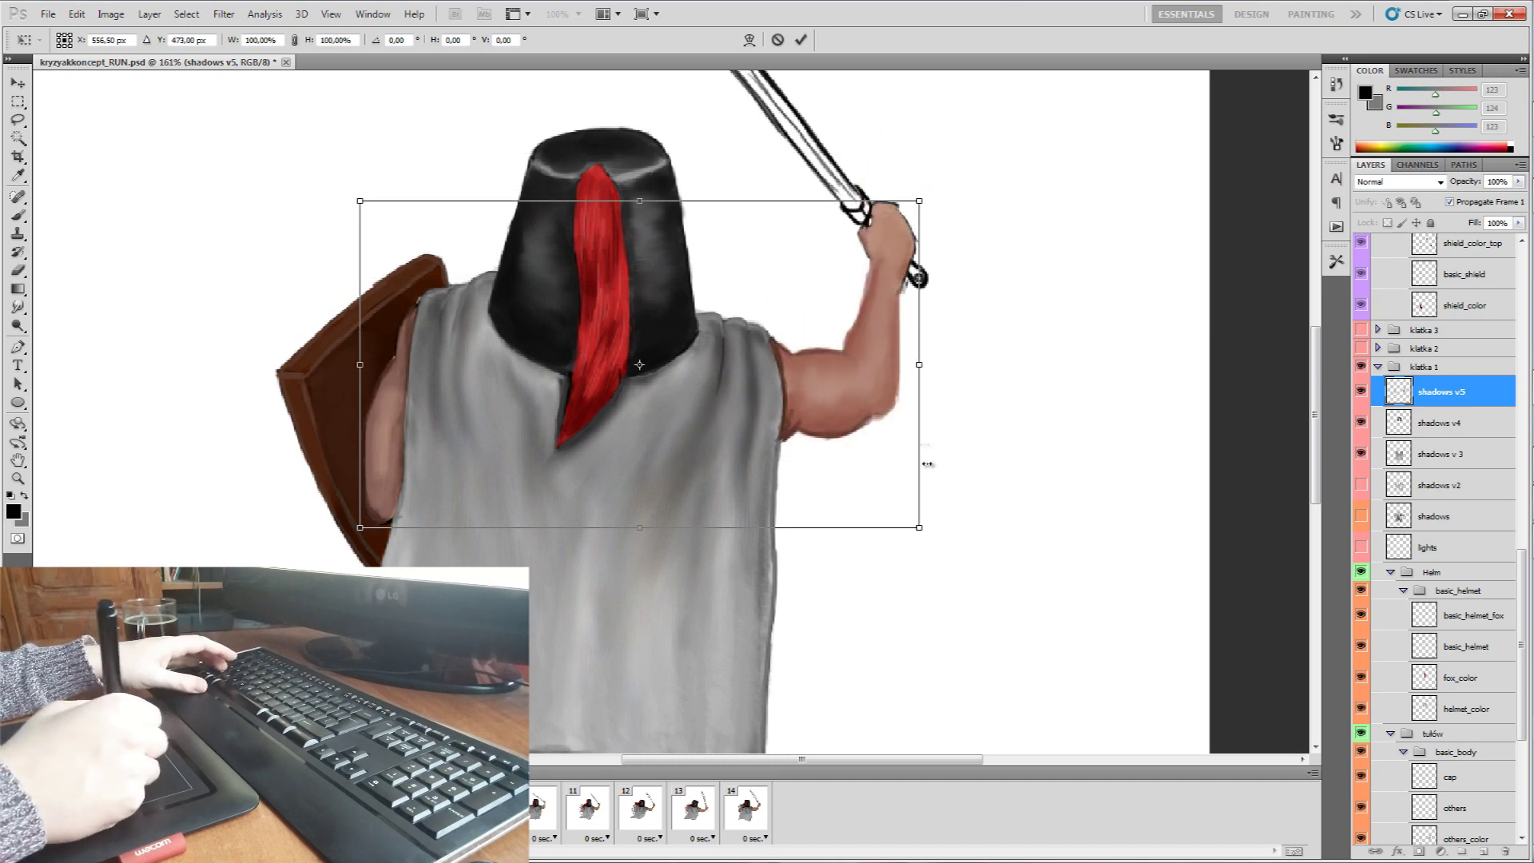
mouse_move(921, 526)
mouse_down()
mouse_move(979, 508)
mouse_move(946, 587)
mouse_move(983, 397)
mouse_up()
key(ctrl+z)
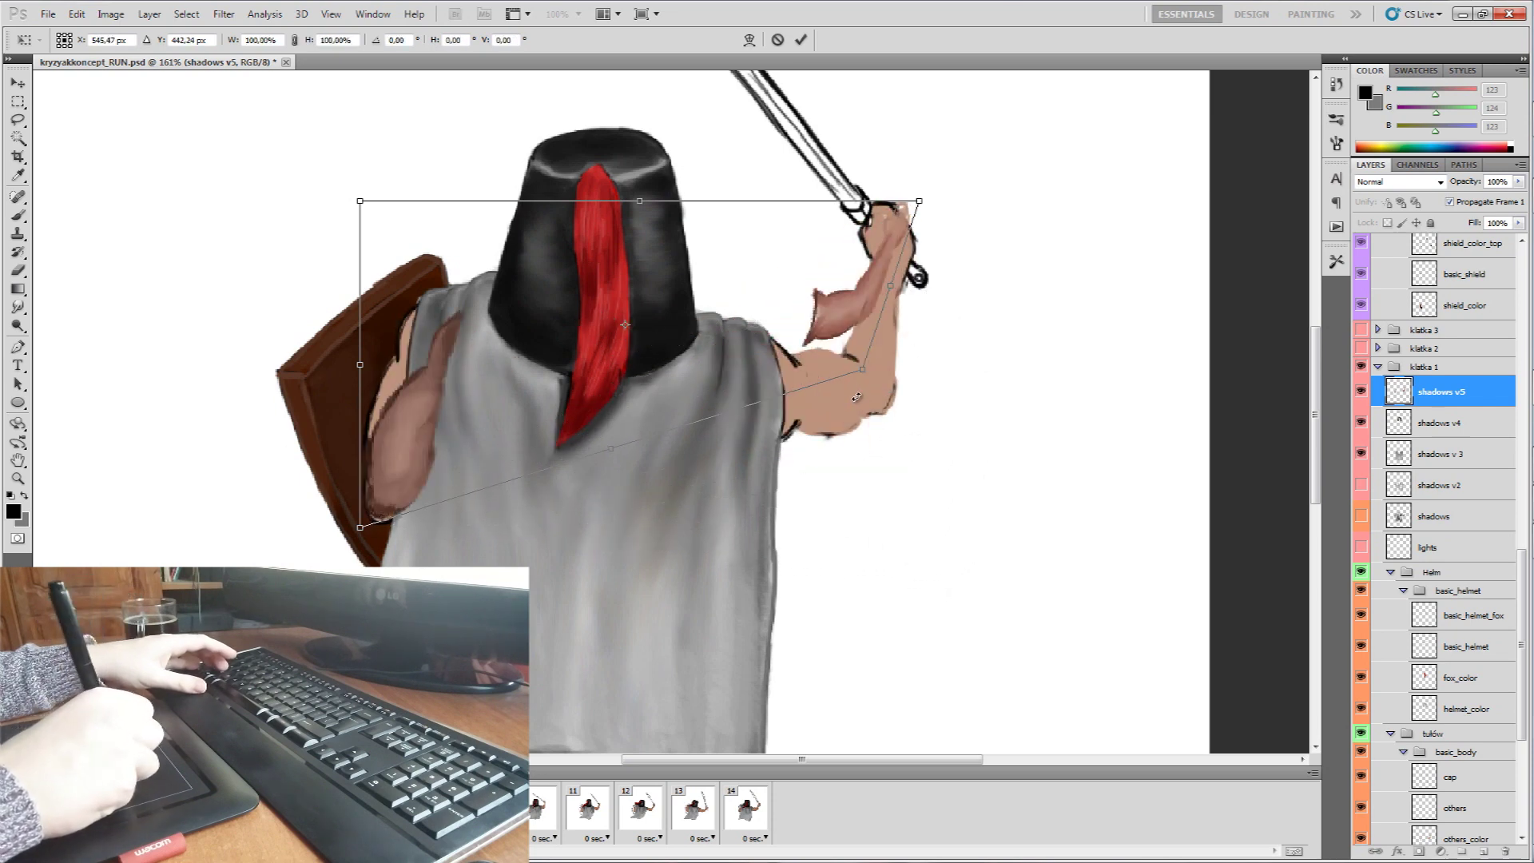
mouse_move(915, 209)
mouse_down()
mouse_move(794, 225)
mouse_move(948, 166)
mouse_up()
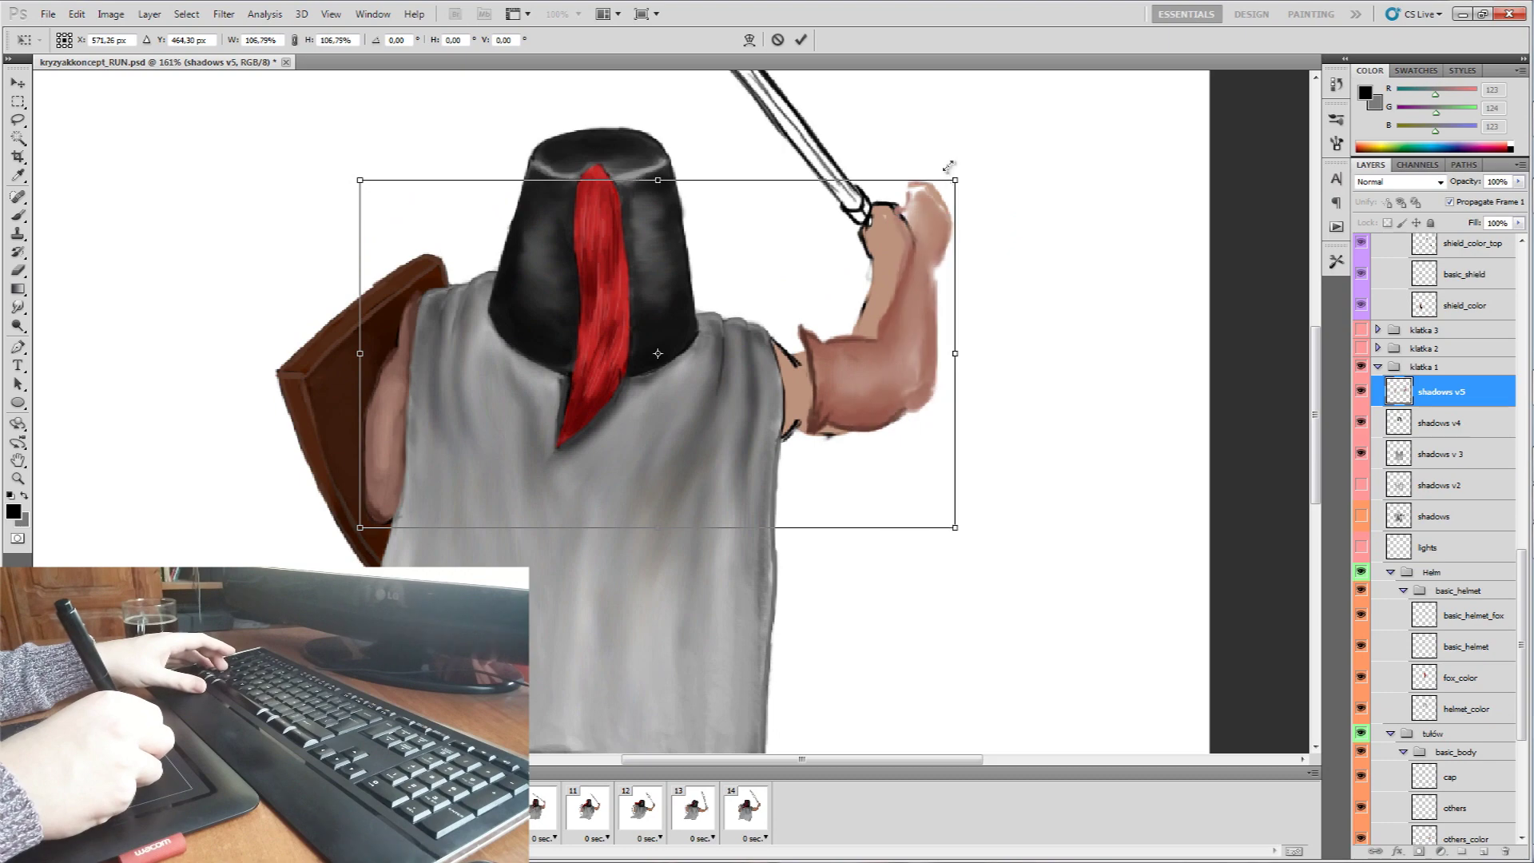
key(ctrl+z)
mouse_move(964, 277)
mouse_down()
mouse_move(962, 250)
mouse_move(975, 322)
mouse_move(947, 337)
mouse_up()
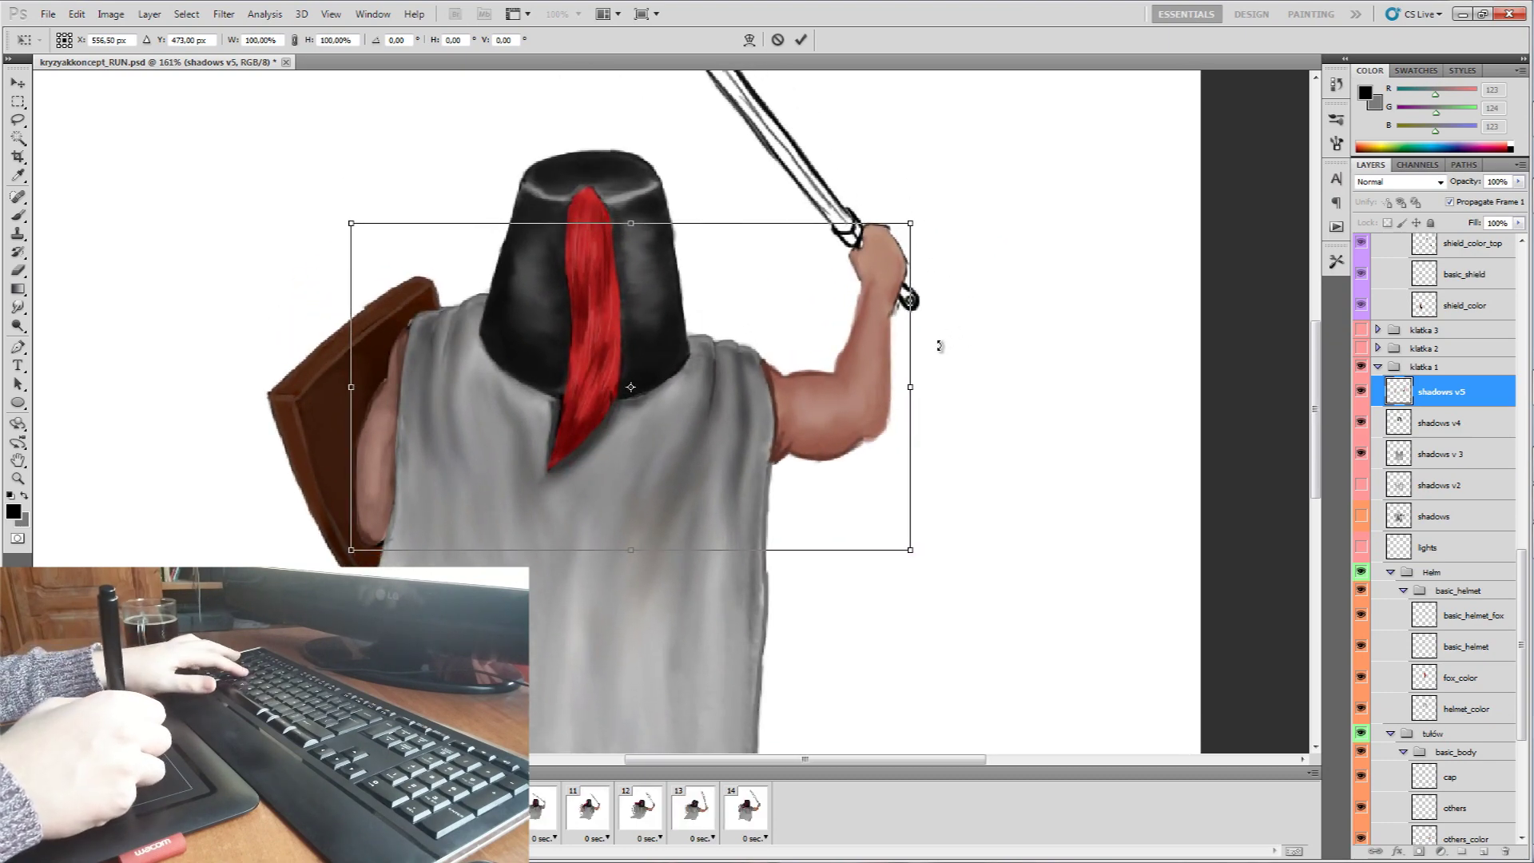
drag(775, 405, 782, 399)
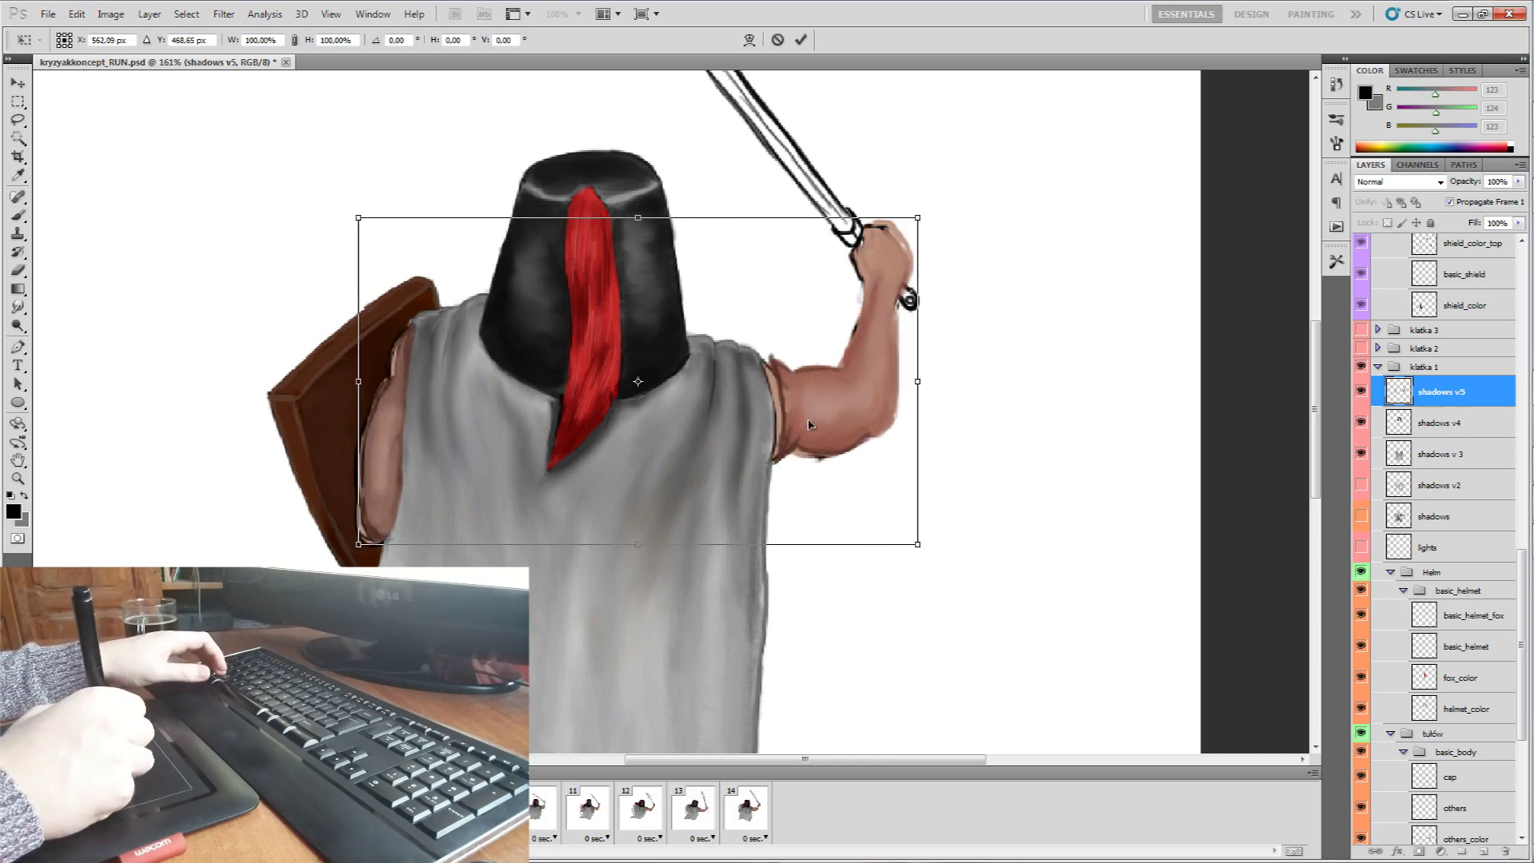
drag(809, 426, 797, 432)
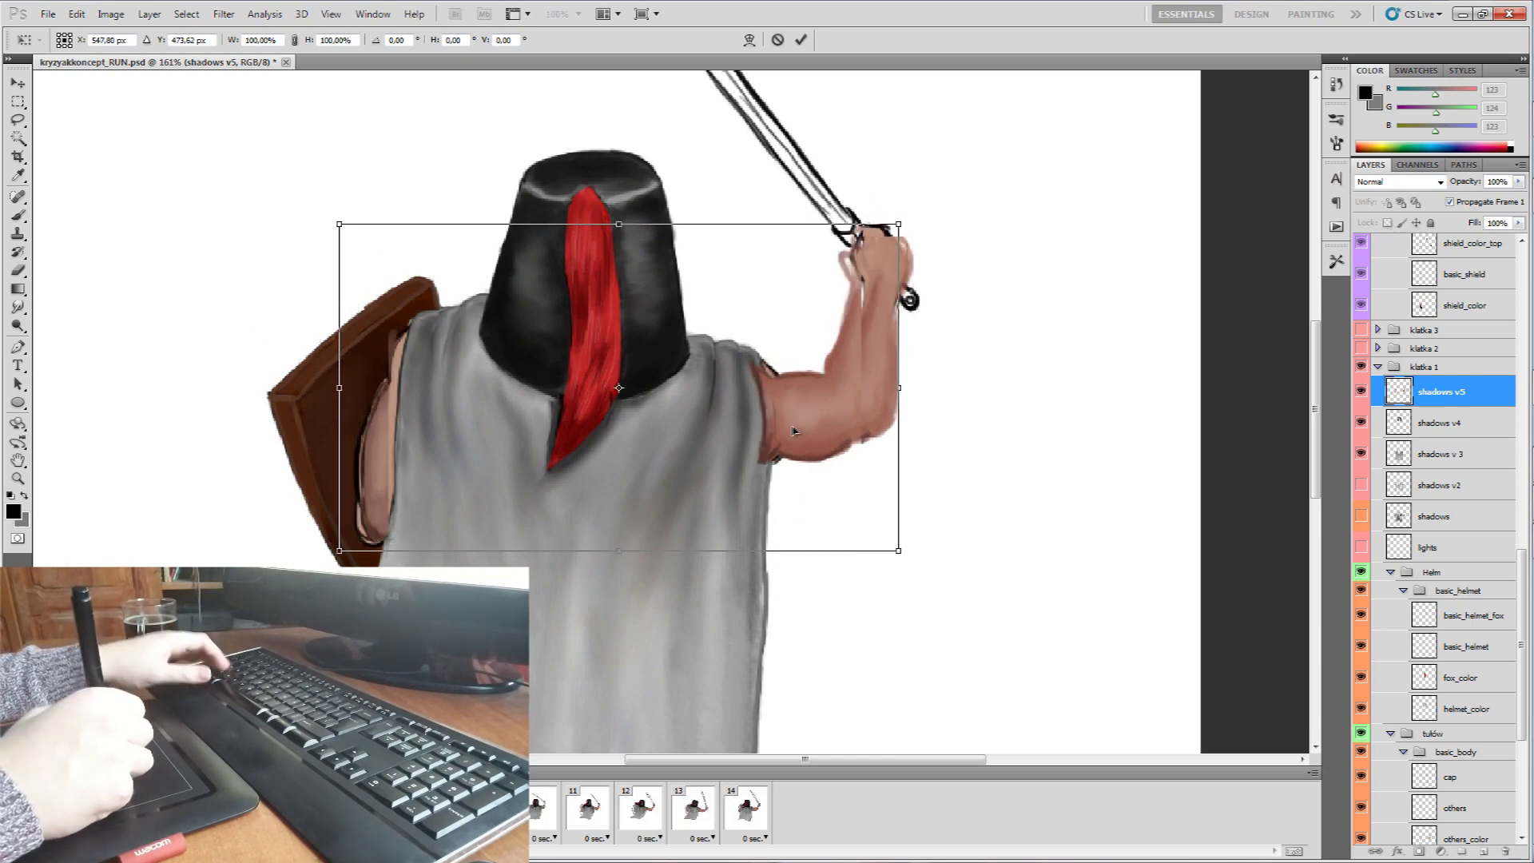
click(779, 44)
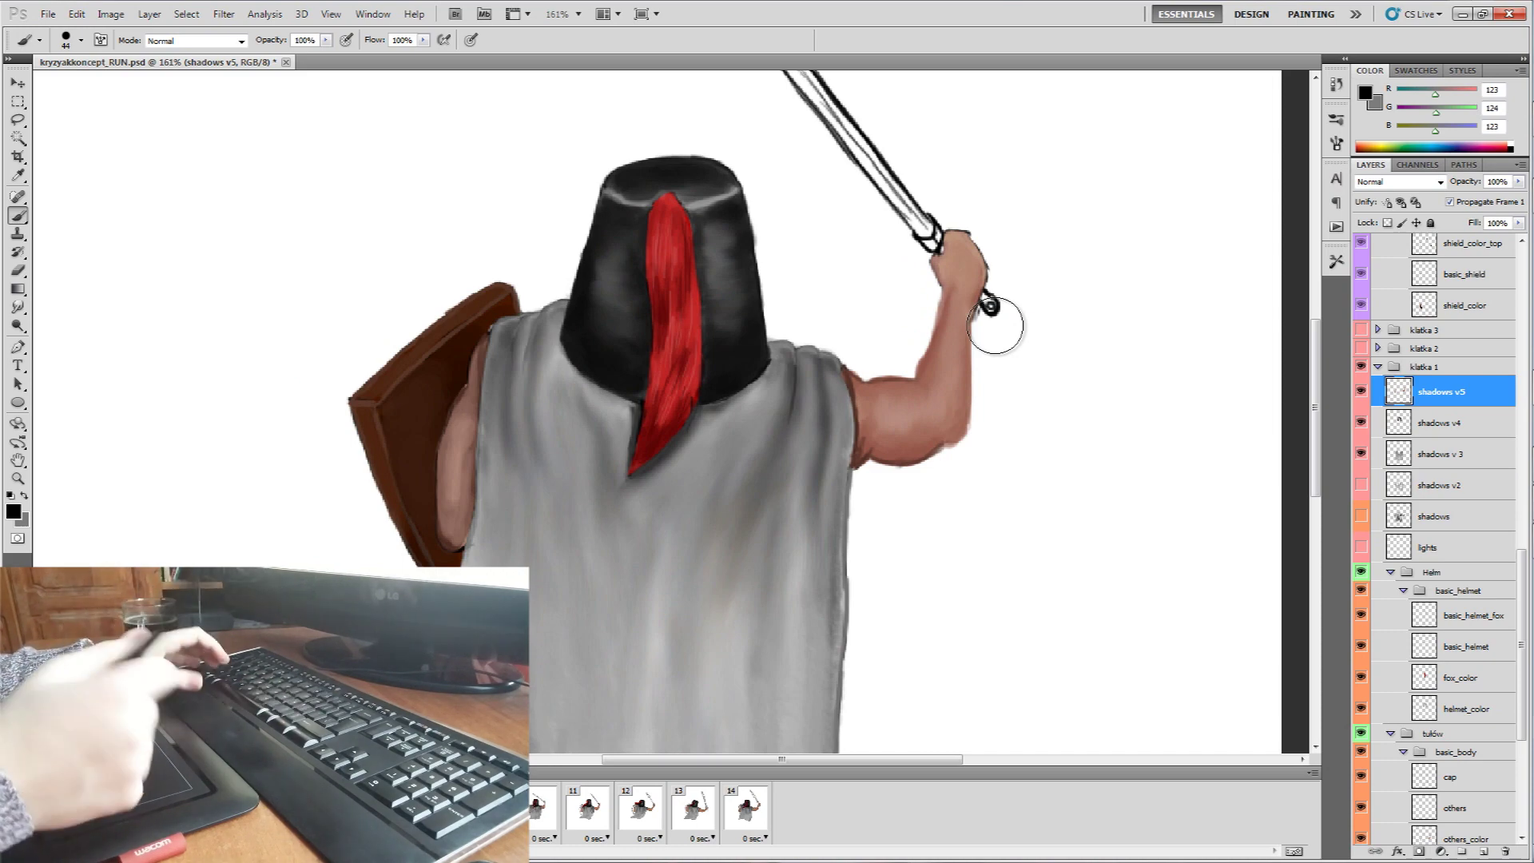
mouse_move(992, 344)
mouse_down()
mouse_move(923, 440)
mouse_move(919, 401)
mouse_move(900, 420)
mouse_up()
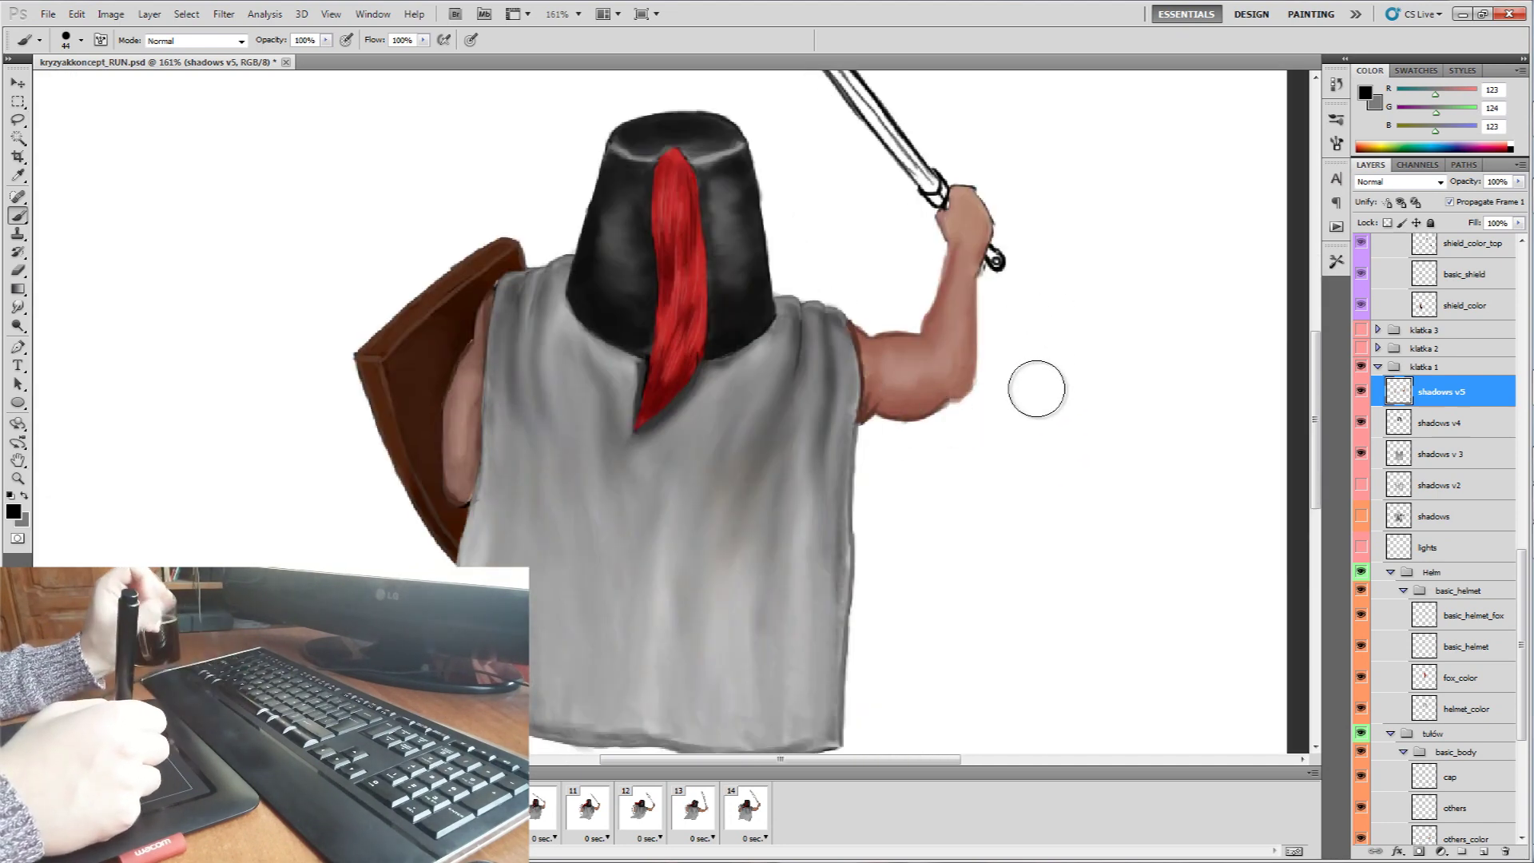
drag(1003, 386, 948, 361)
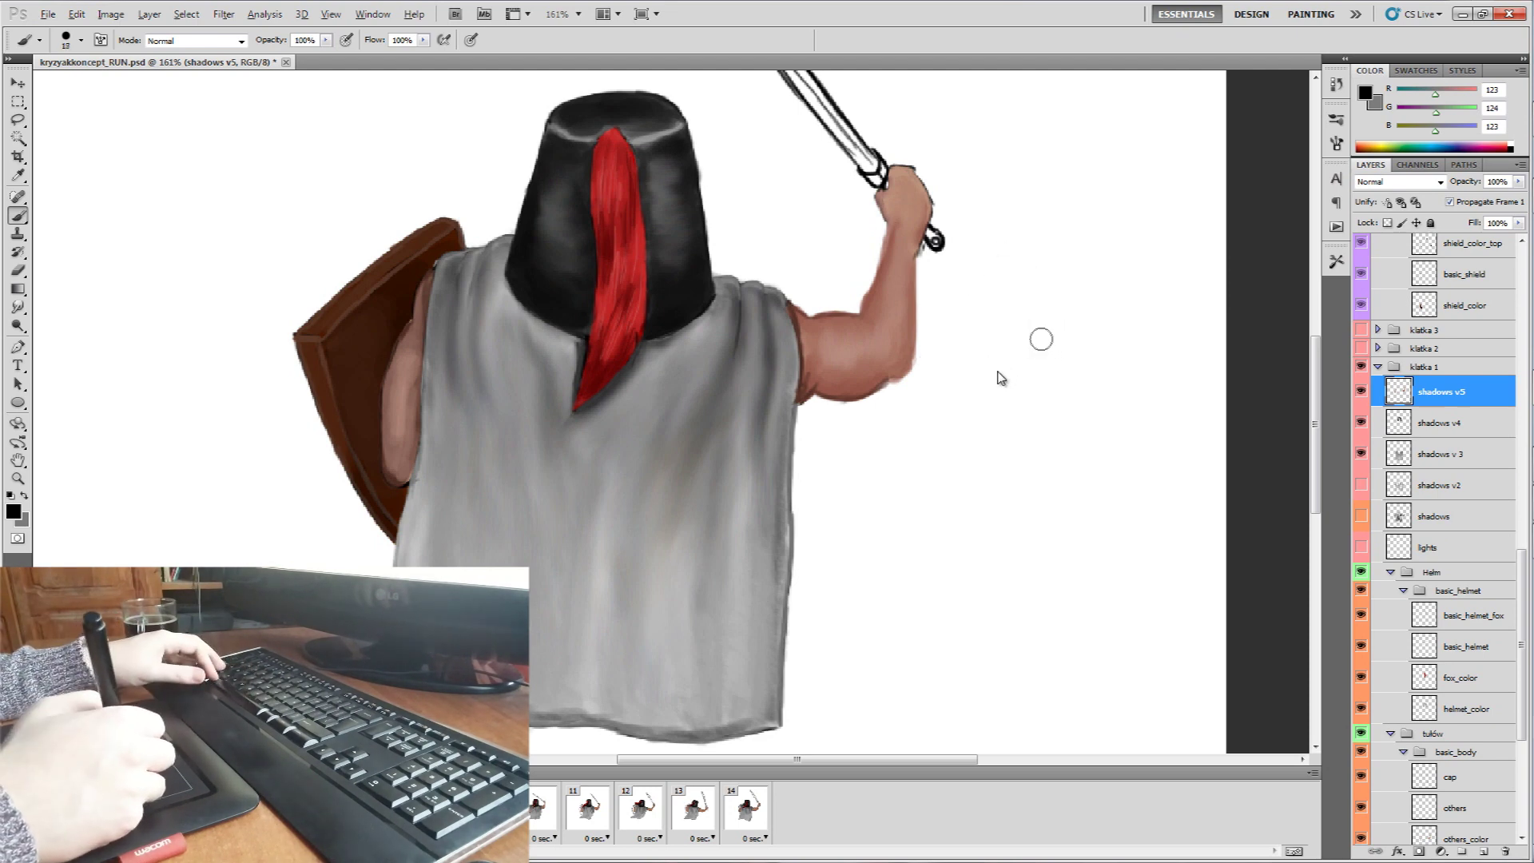
drag(1053, 335, 1104, 233)
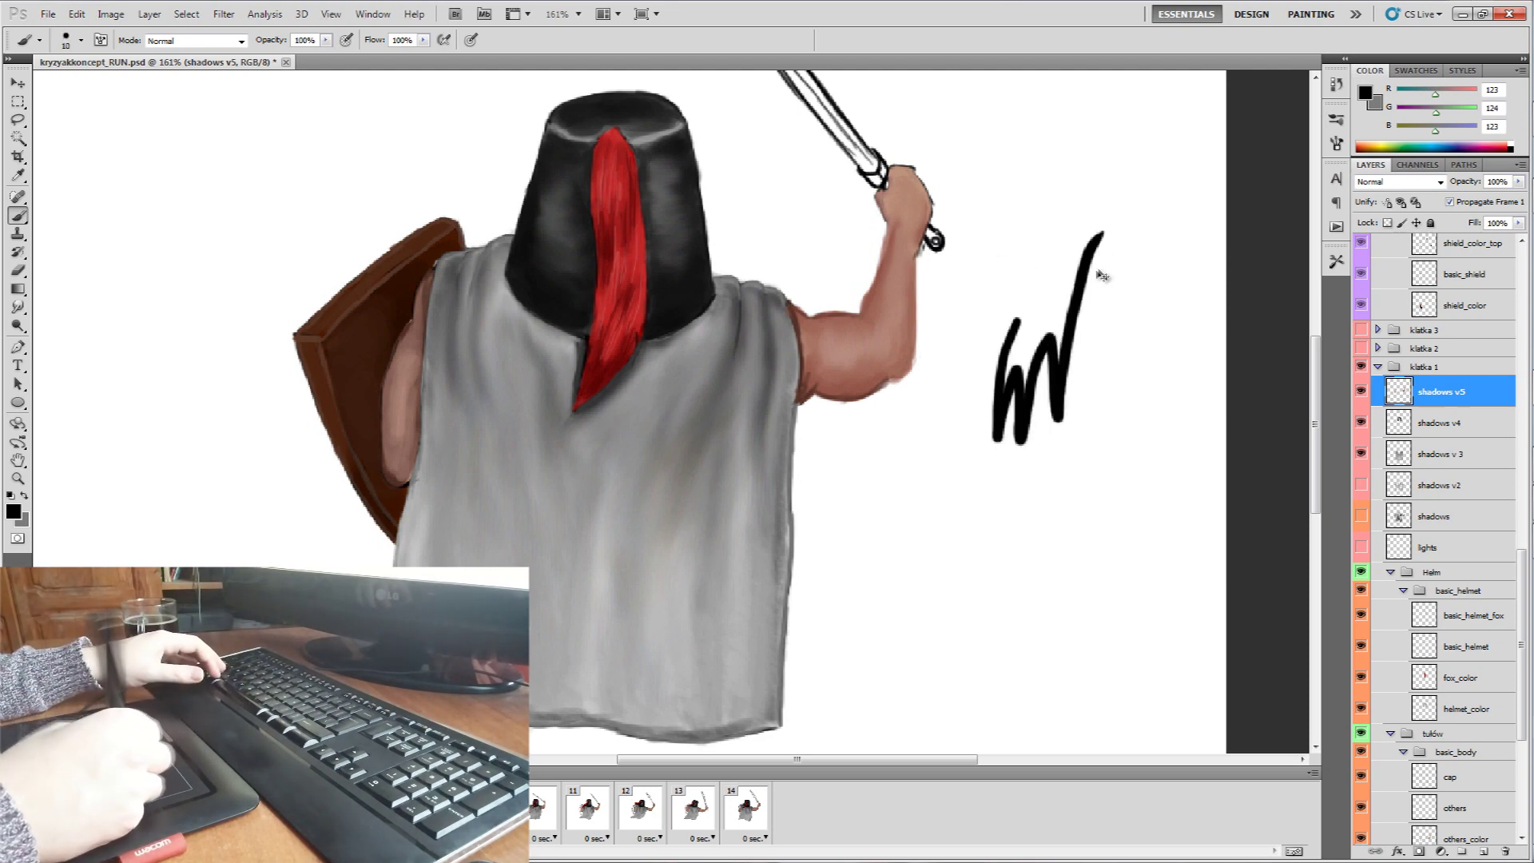
key(ctrl+alt+z)
key(ctrl+alt+z)
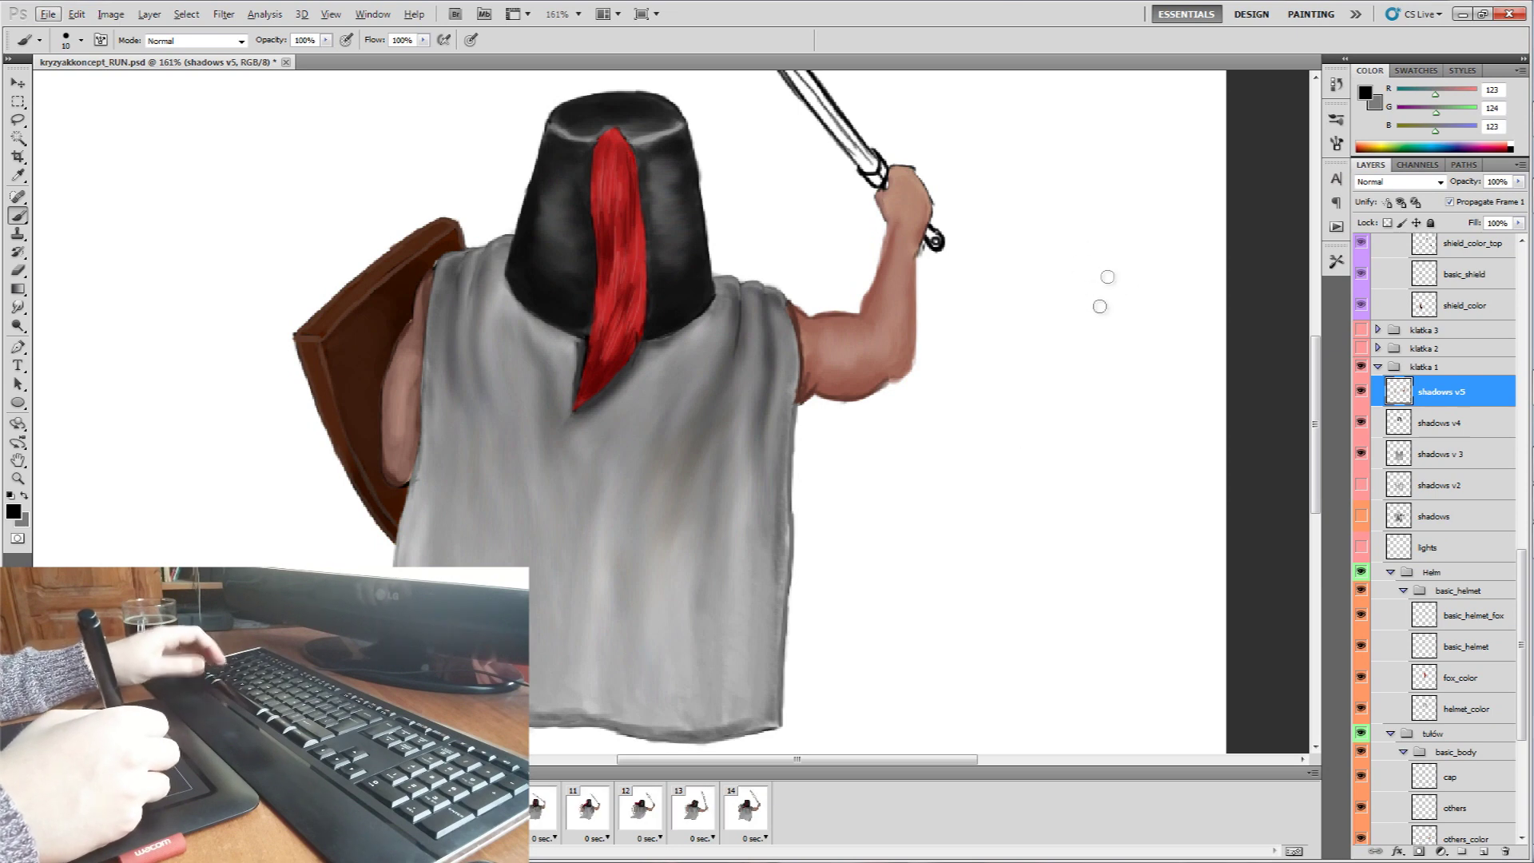
mouse_move(1046, 260)
mouse_down()
mouse_move(1021, 462)
mouse_move(1134, 337)
mouse_up()
key(ctrl+z)
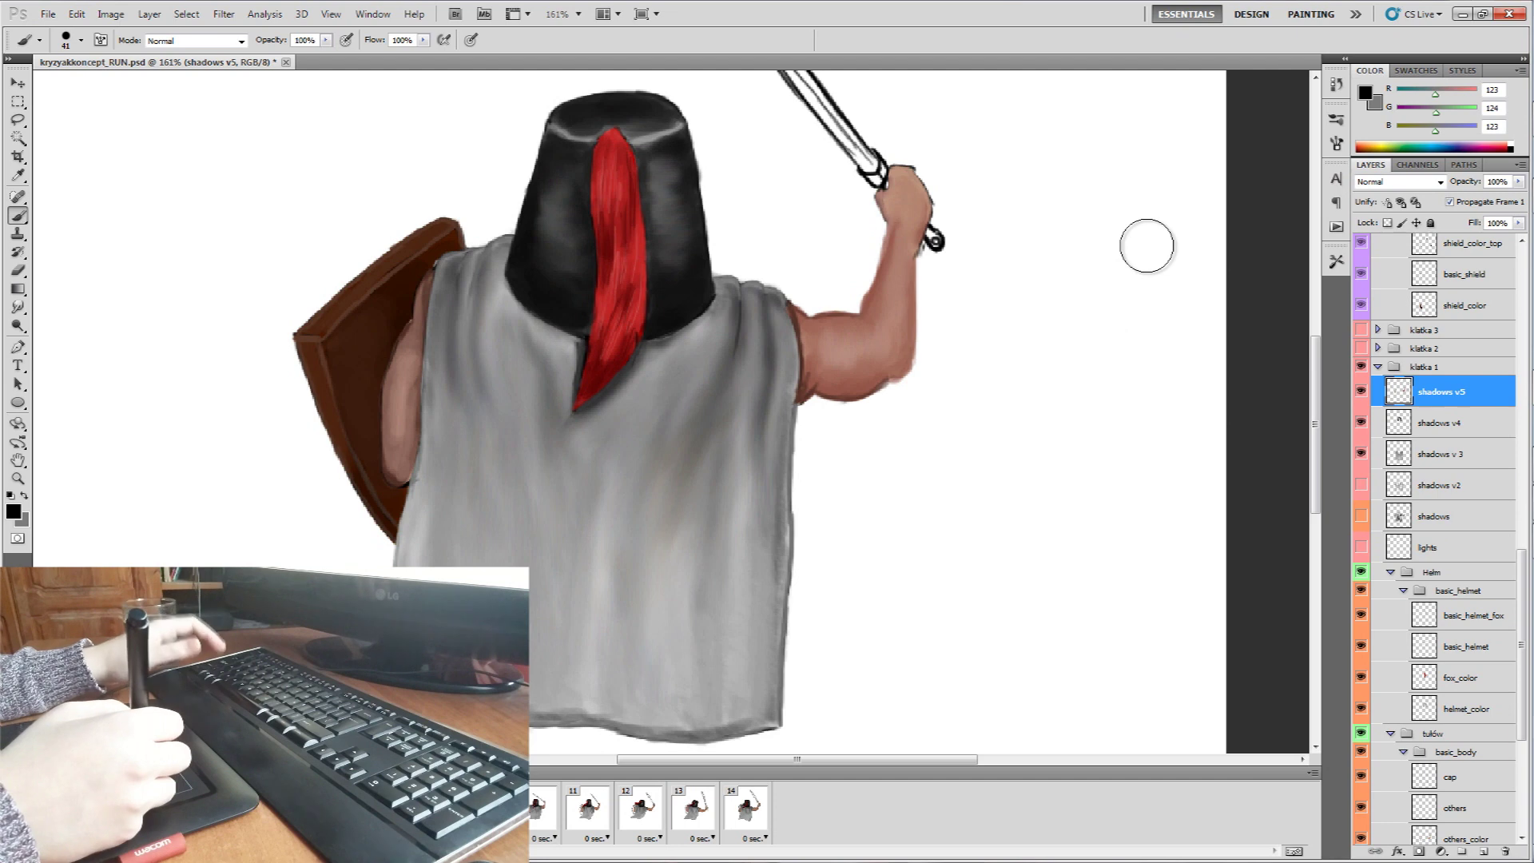